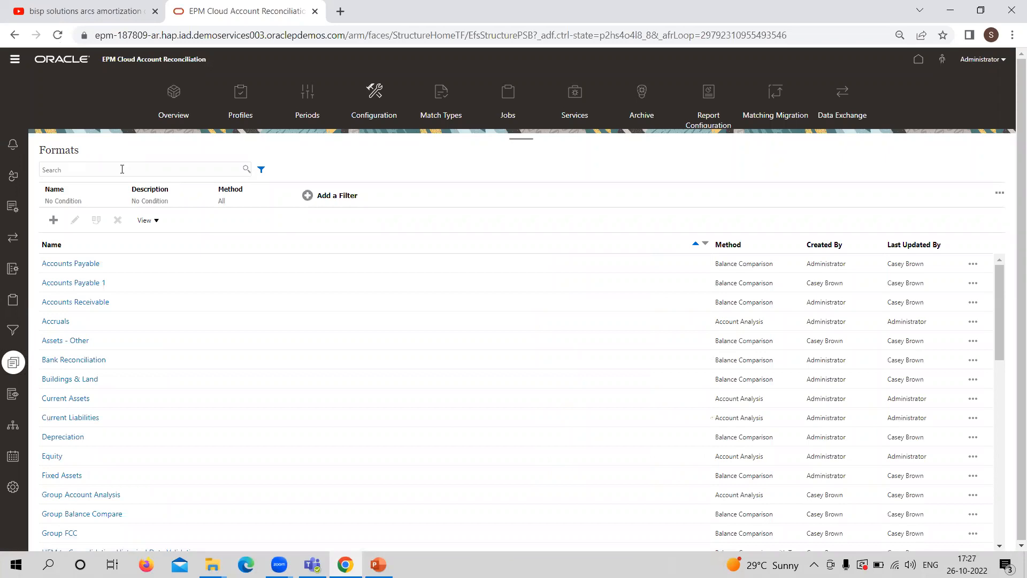
# Open the Accounts Receivable format to examine its properties and balance summary columns, and close it without saving.
pyautogui.click(94, 303)
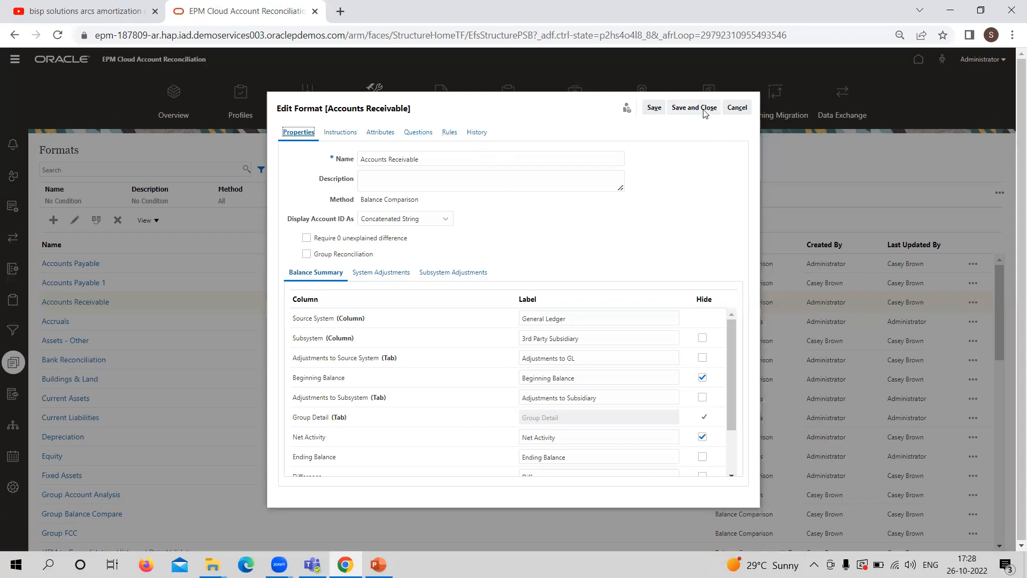
pyautogui.click(737, 107)
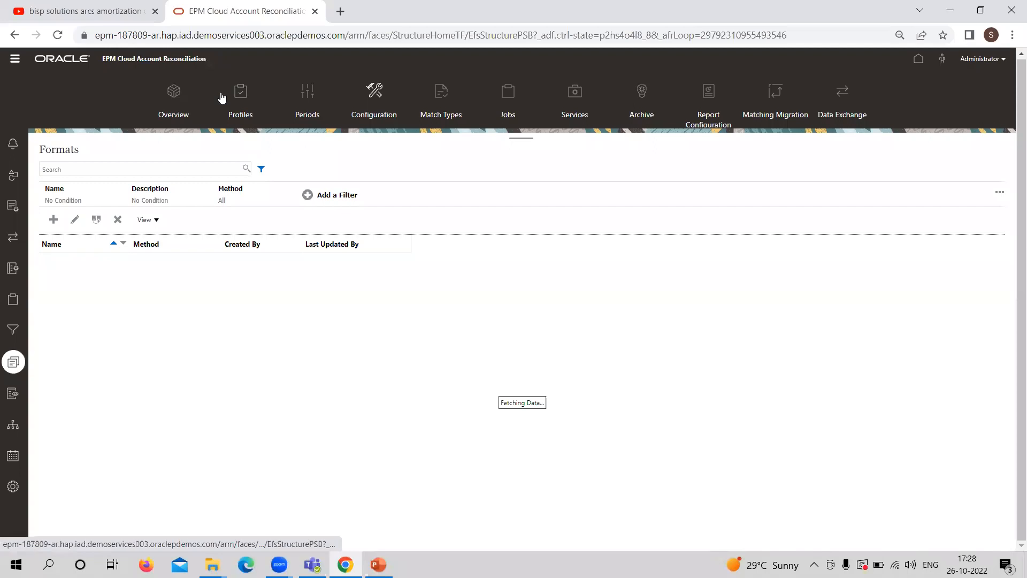
# Go to the Profiles page and look up the accounts receivable profile on the Edit Profile slide in PowerPoint.
pyautogui.click(254, 95)
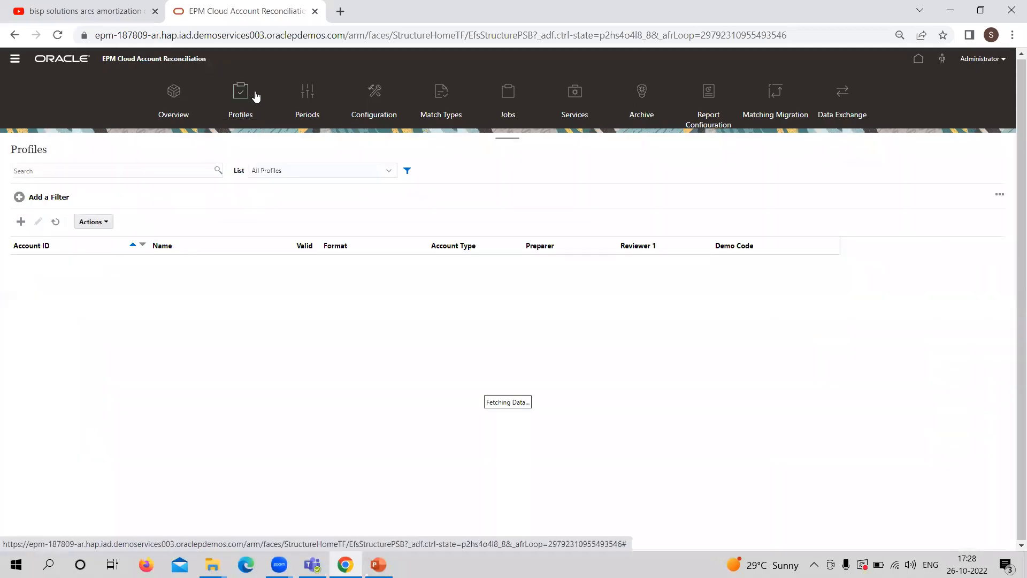
pyautogui.click(158, 172)
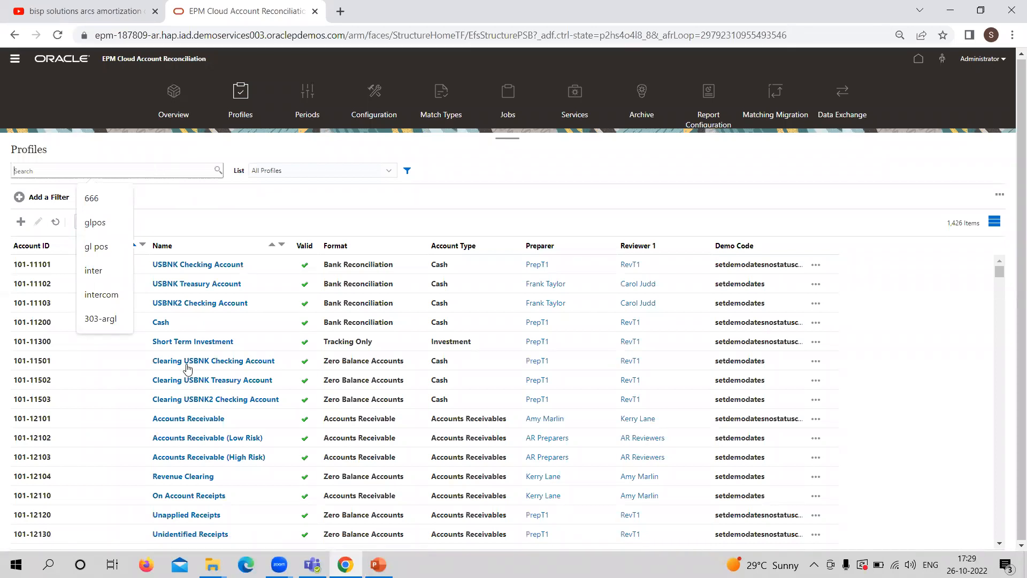
pyautogui.click(378, 564)
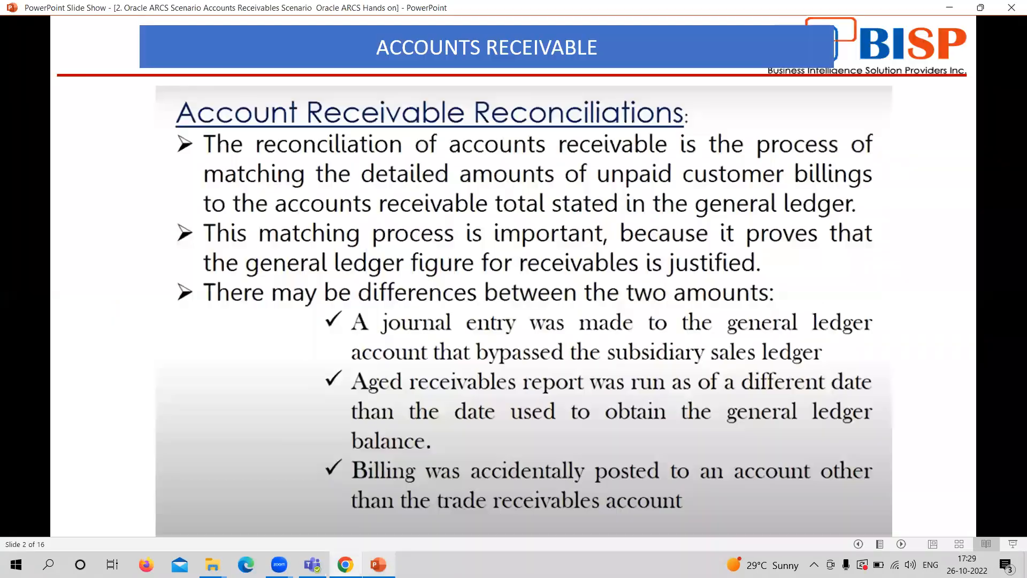
pyautogui.press('Right')
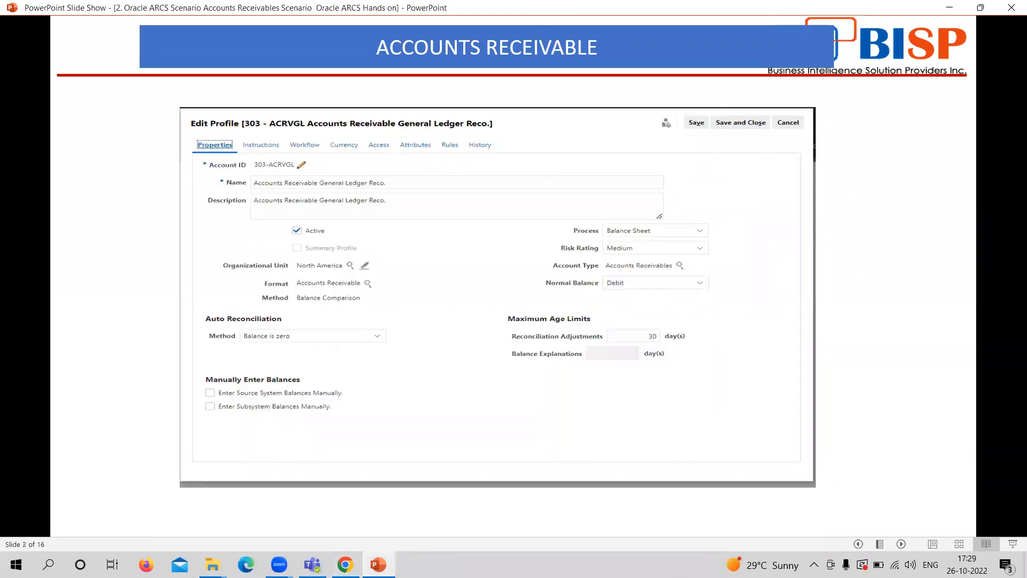
pyautogui.click(378, 564)
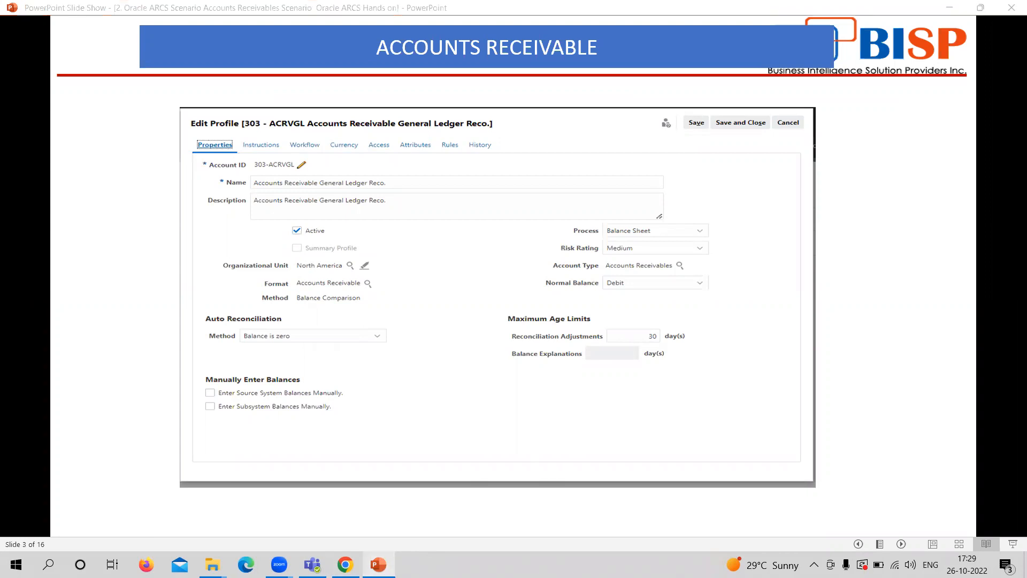
# Back in the browser, search the profiles for acrvgl and open the Accounts Receivable General Ledger Reco. profile.
pyautogui.click(160, 170)
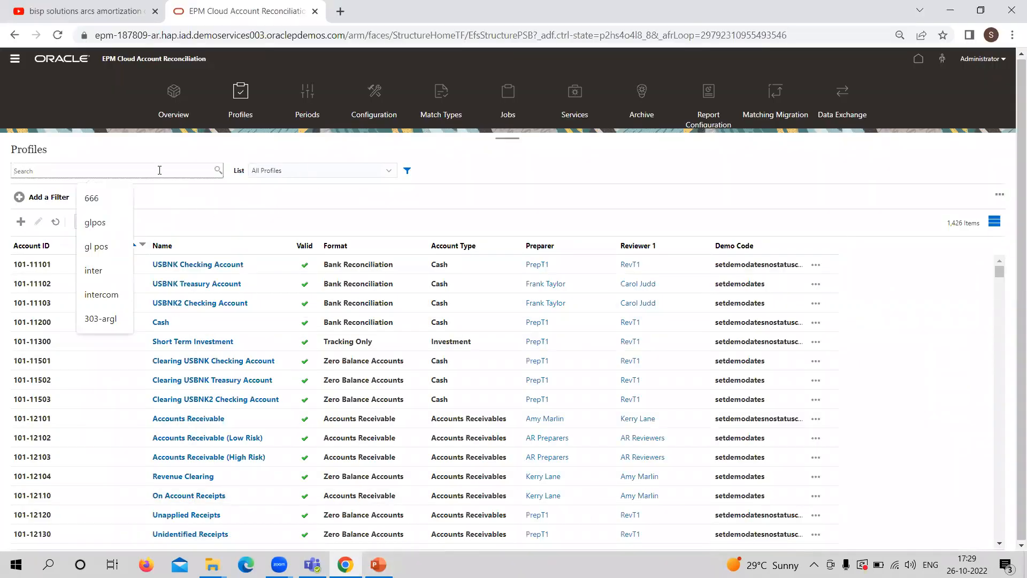
pyautogui.write('acn')
pyautogui.write('vg')
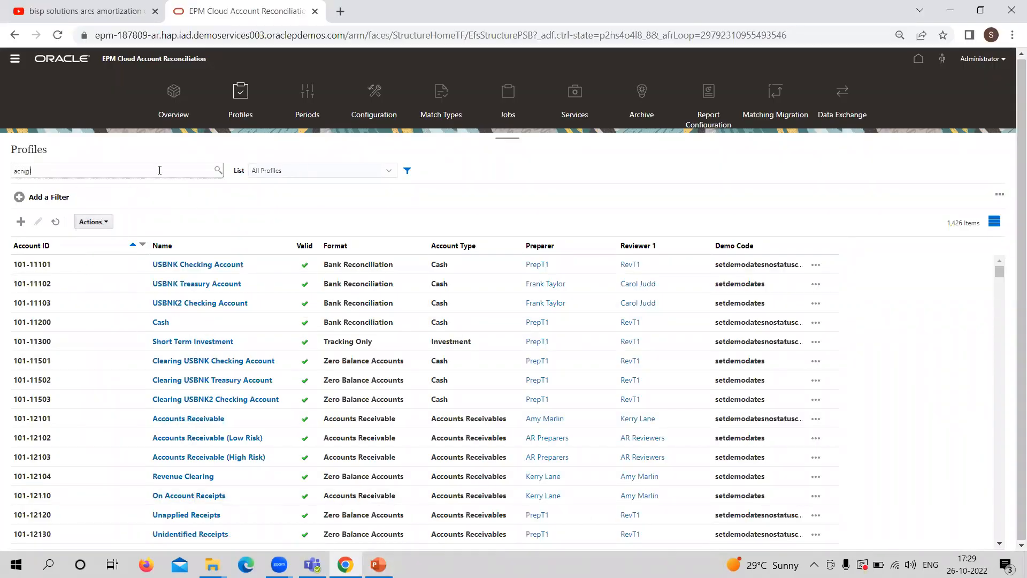
pyautogui.press('Return')
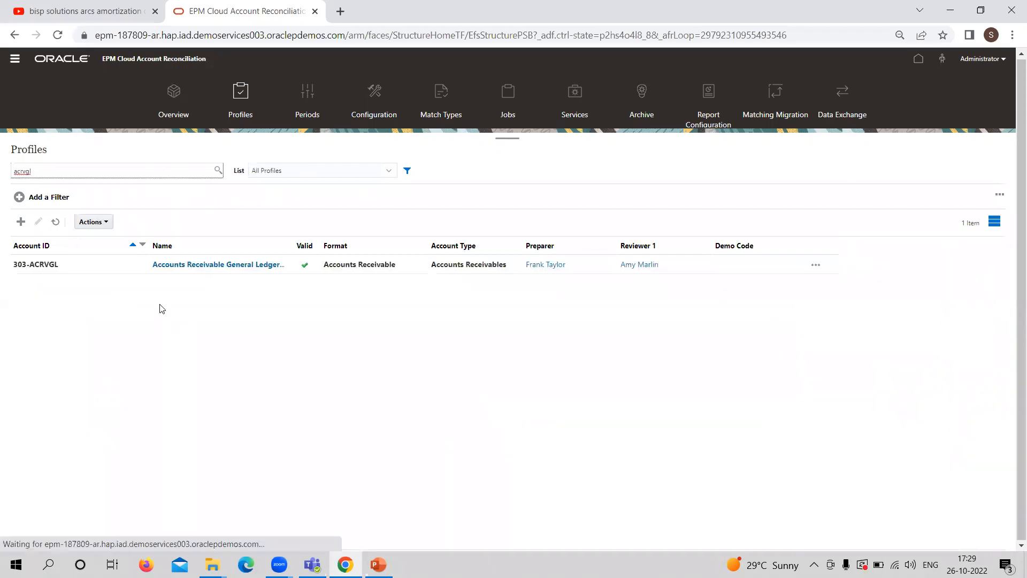
pyautogui.click(202, 265)
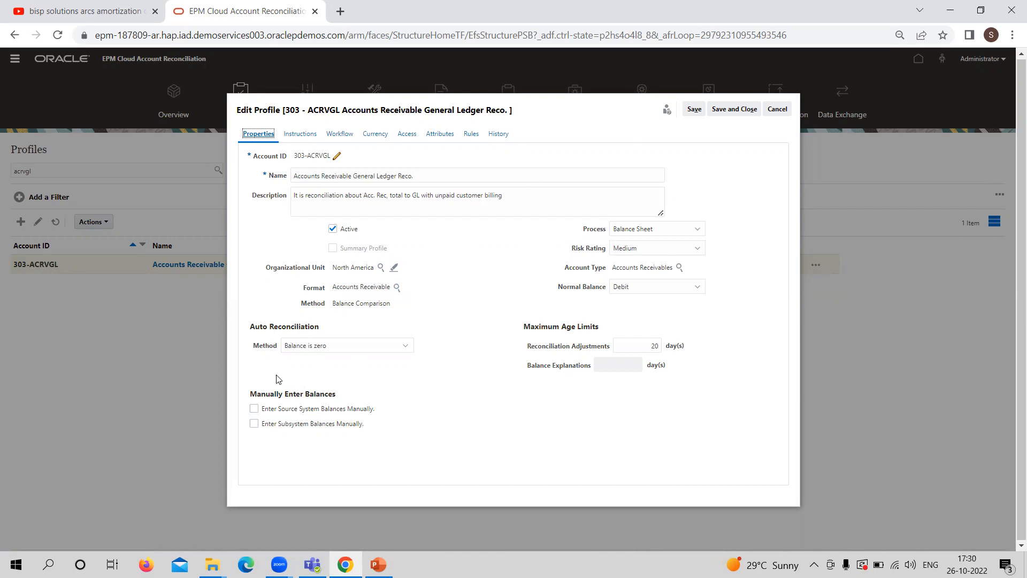
# Set the profile's Auto Reconciliation method to Balance is zero and no activity.
pyautogui.click(381, 351)
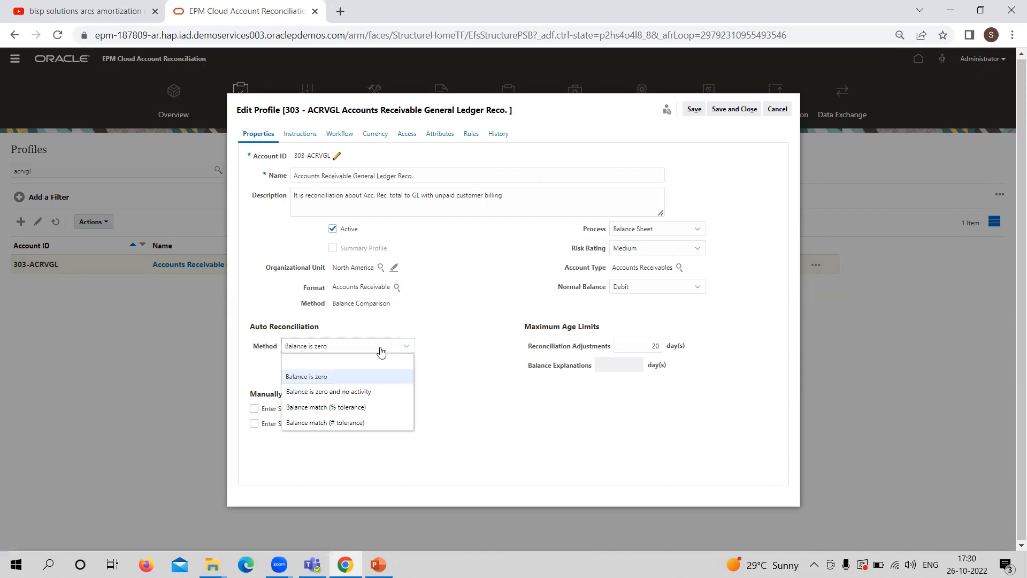
pyautogui.click(464, 389)
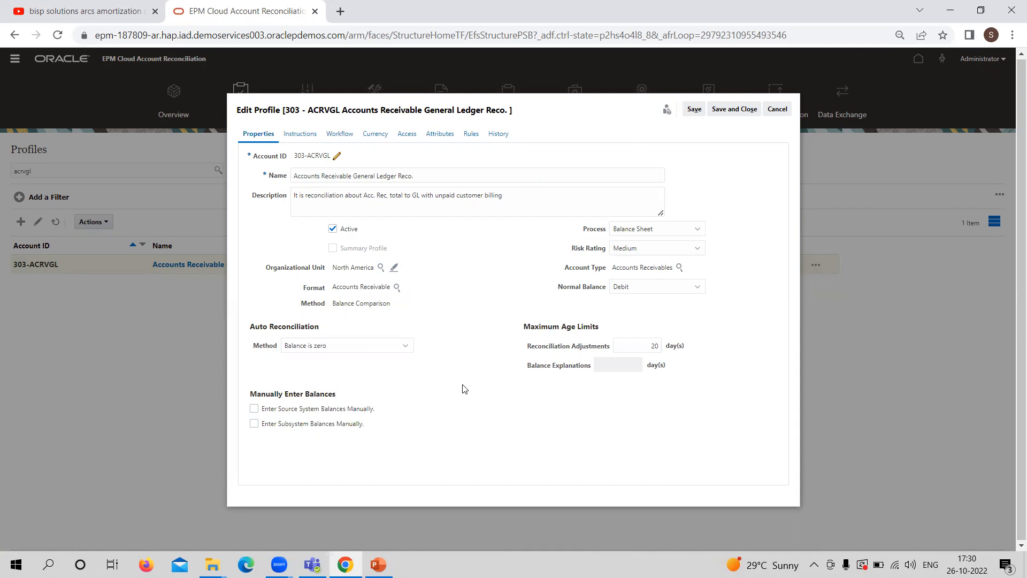
pyautogui.click(374, 347)
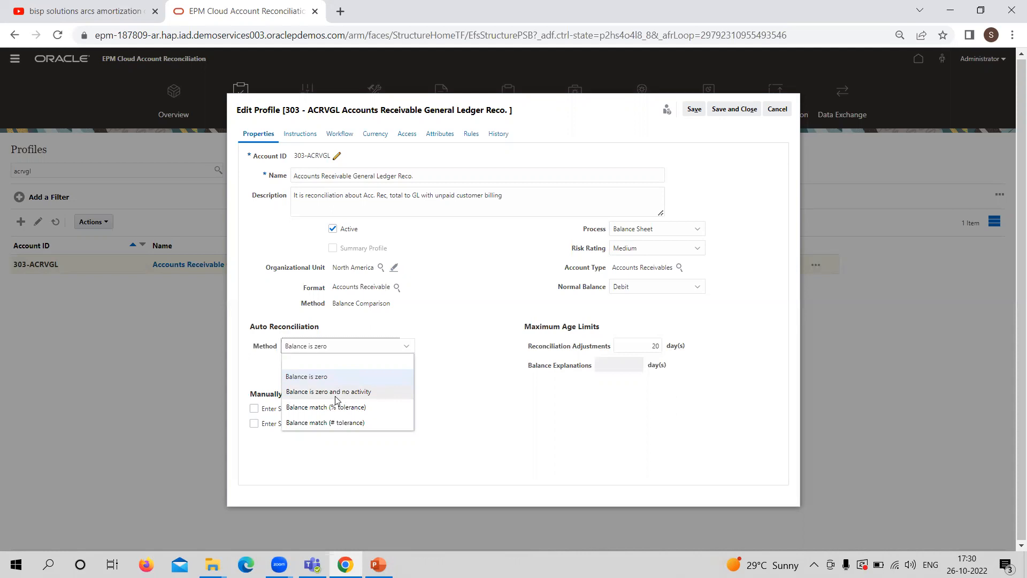
pyautogui.click(353, 395)
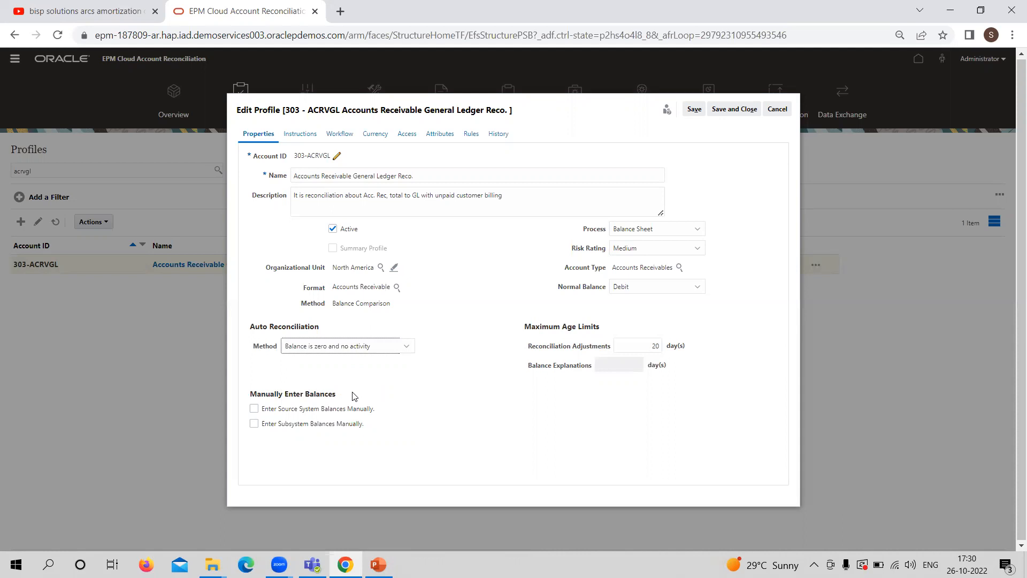
# Examine the profile's instructions, preparer and reviewer workflow, and currency settings, including the available rate types.
pyautogui.click(301, 134)
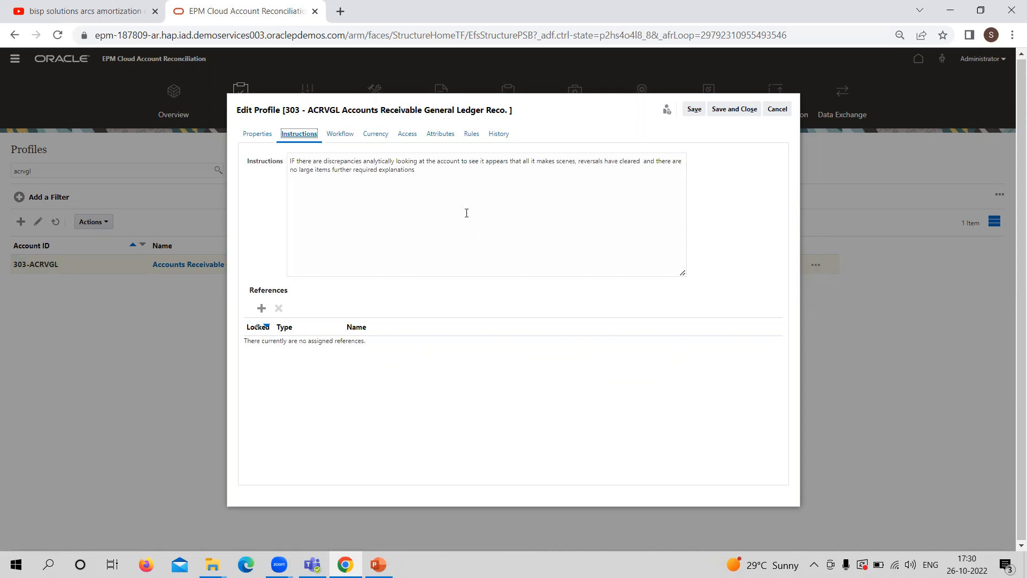
pyautogui.click(341, 133)
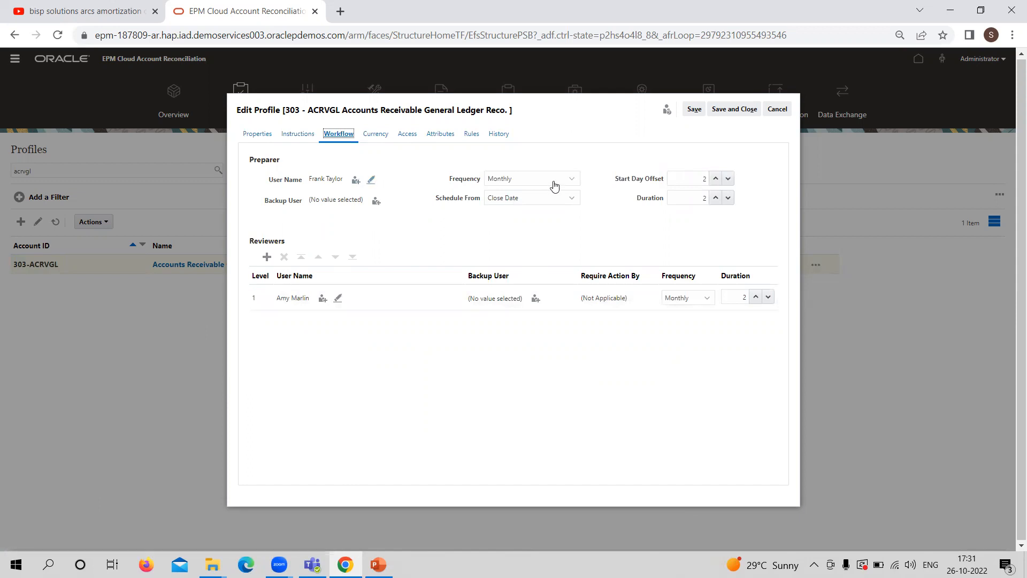
pyautogui.click(570, 183)
pyautogui.click(377, 137)
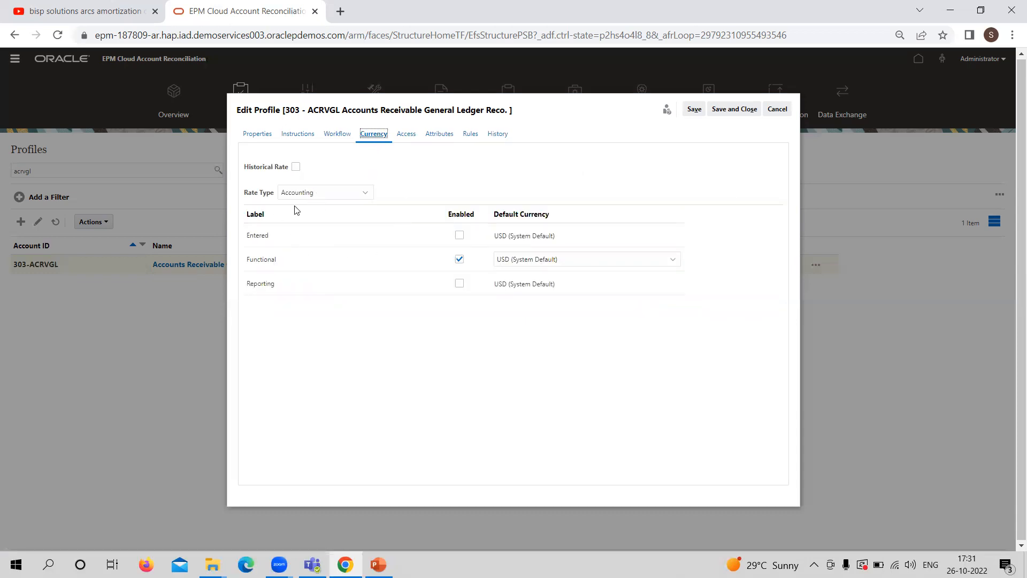
pyautogui.click(346, 201)
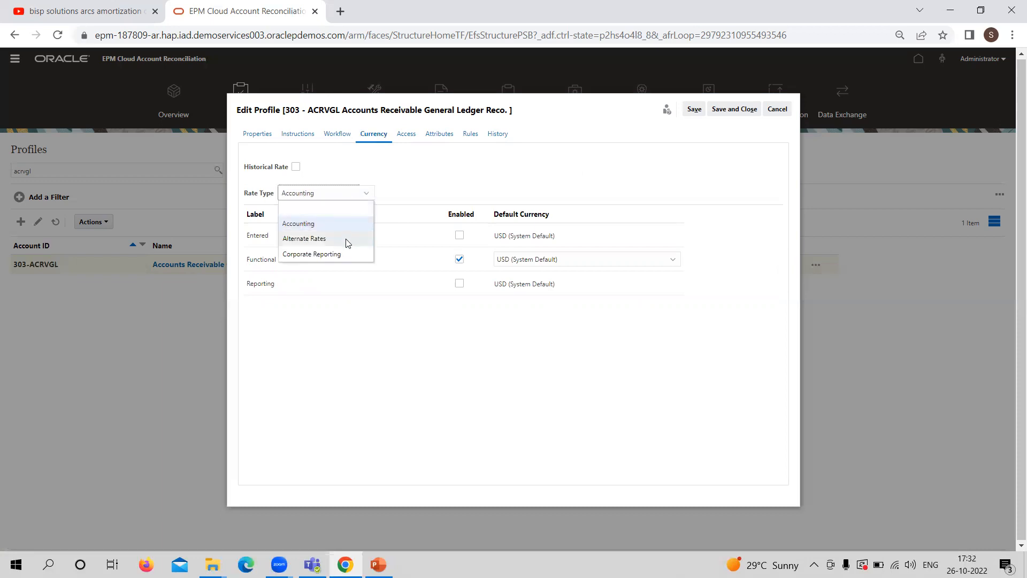
pyautogui.click(343, 320)
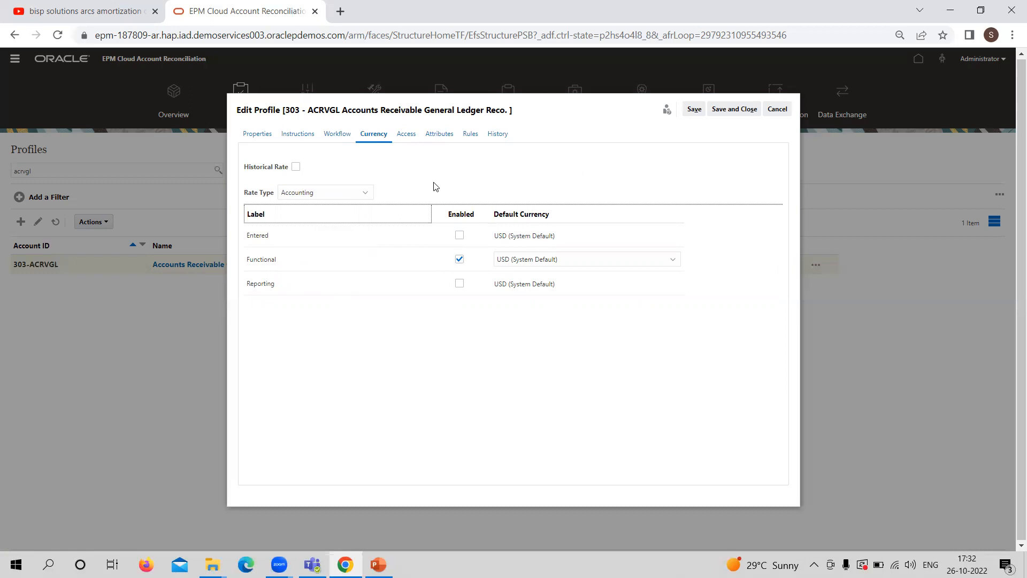
# Review the profile's access, attributes and Prevent Reconciliation Rejection rule, and save and close the profile.
pyautogui.click(406, 134)
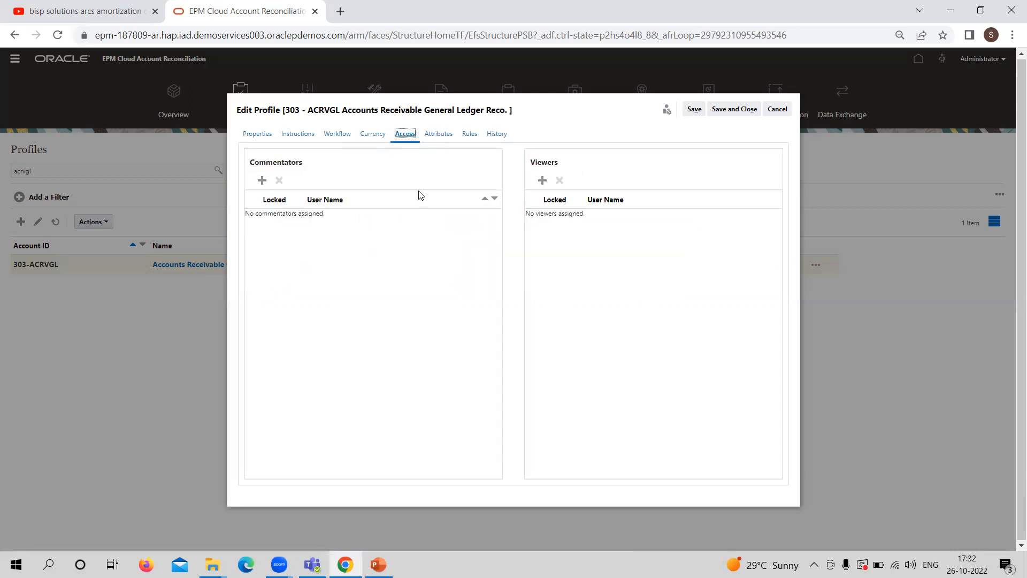
pyautogui.click(442, 136)
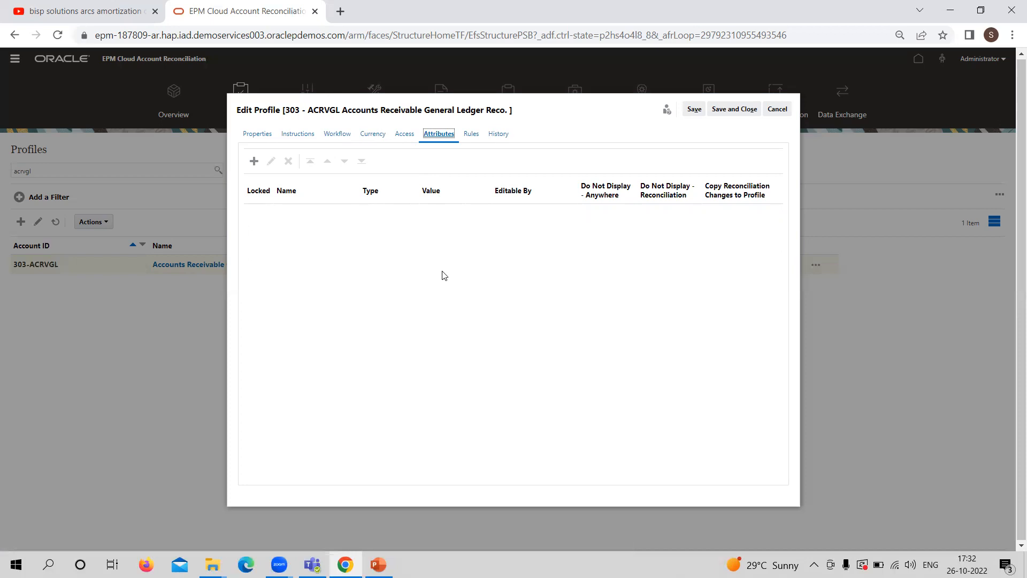
pyautogui.click(470, 136)
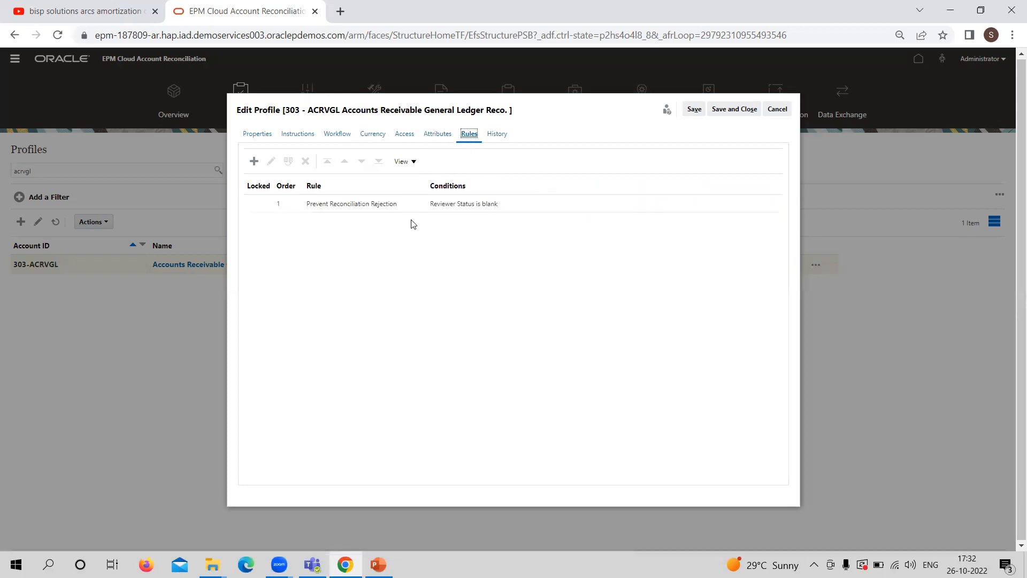
pyautogui.click(363, 204)
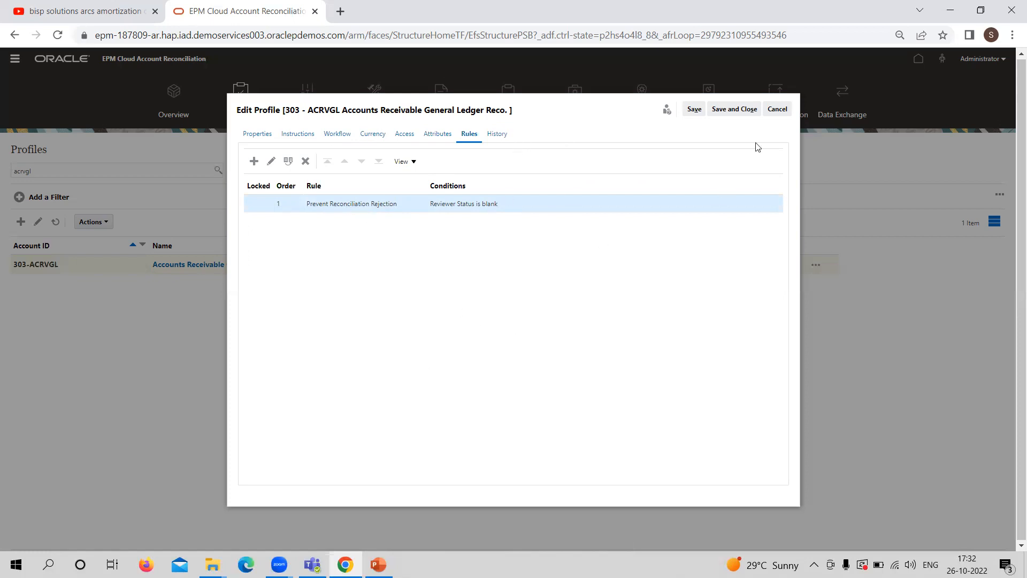
pyautogui.click(740, 108)
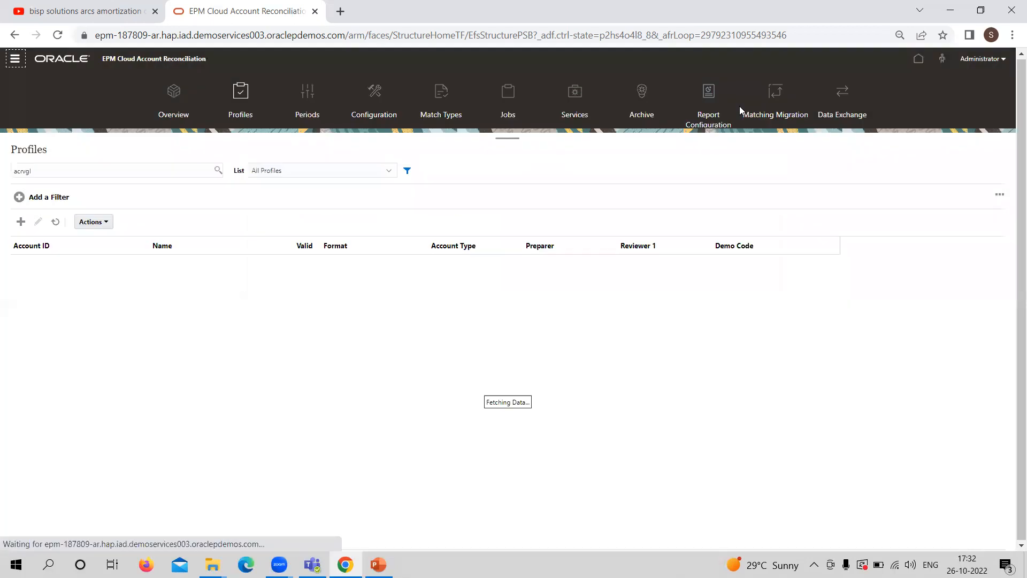
# Start a pre-mapped balances import for the August 2021 period with the file 303-ACRVGL(SOURCE SYSTEM).csv.
pyautogui.click(307, 89)
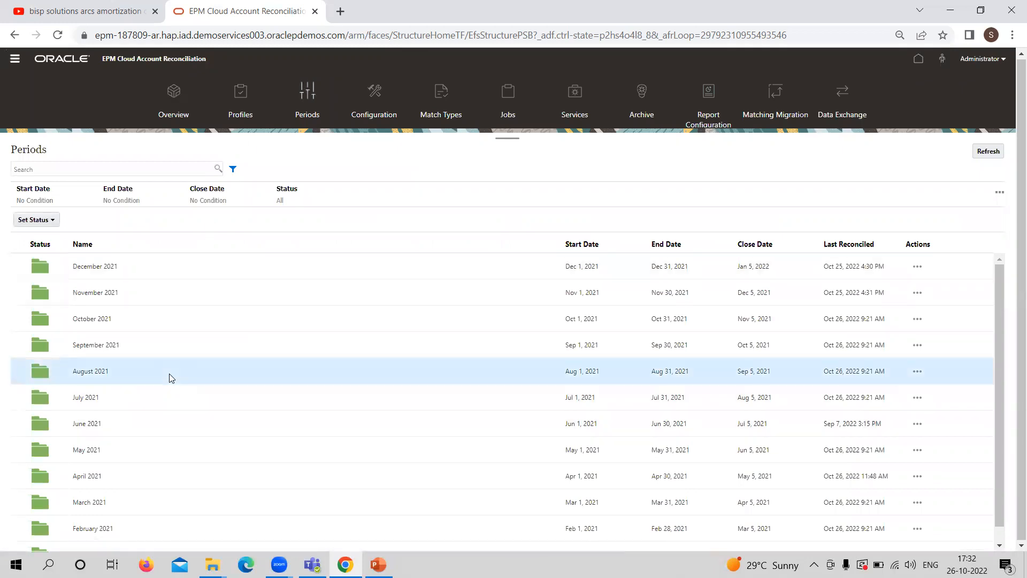
pyautogui.click(917, 374)
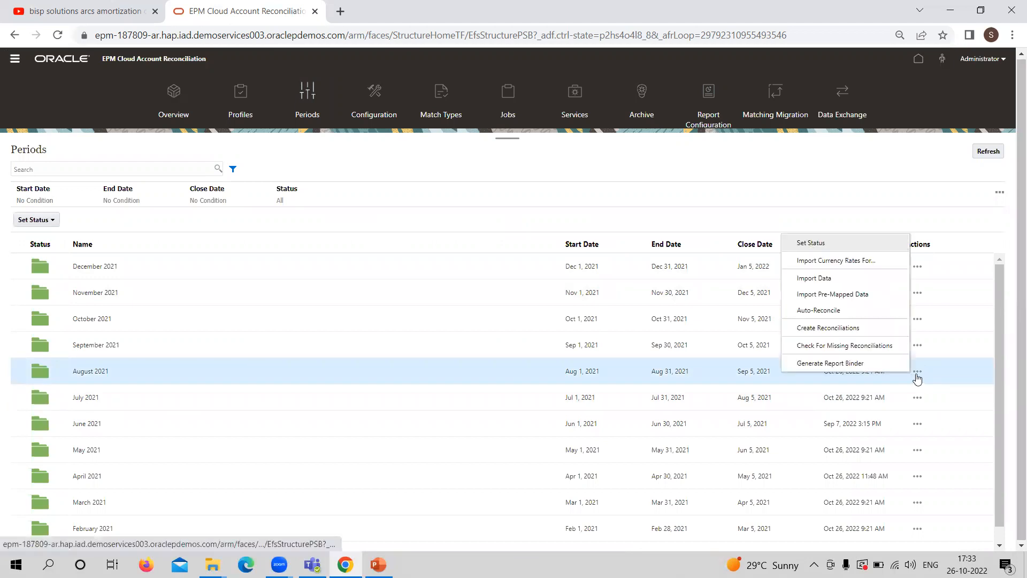
pyautogui.moveTo(833, 301)
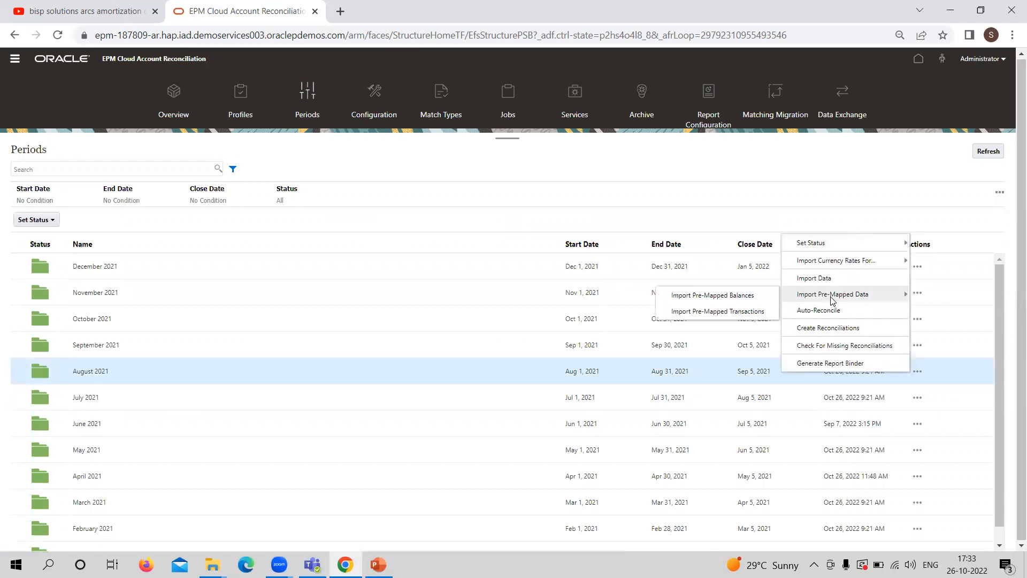
pyautogui.click(750, 294)
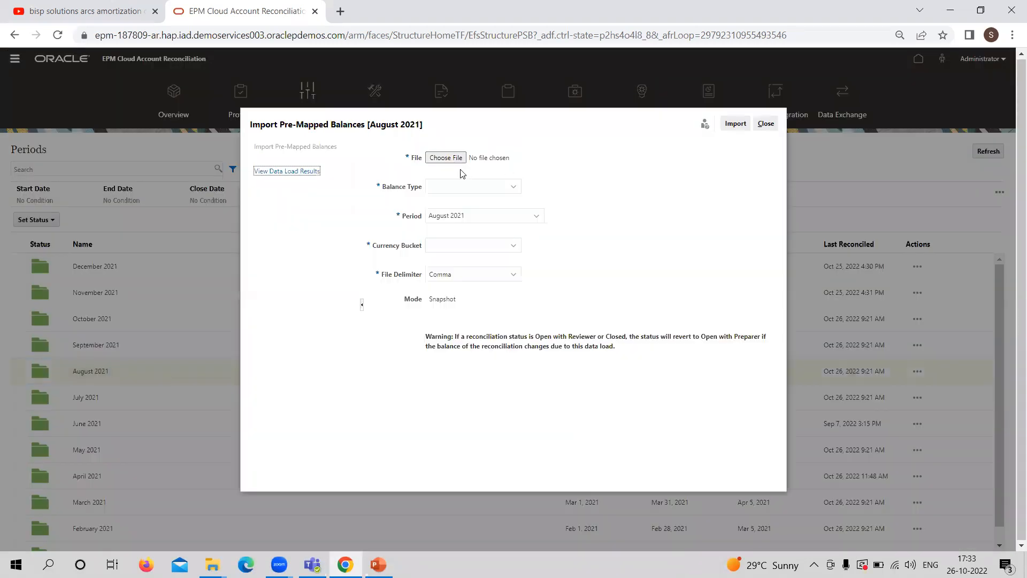
pyautogui.click(458, 157)
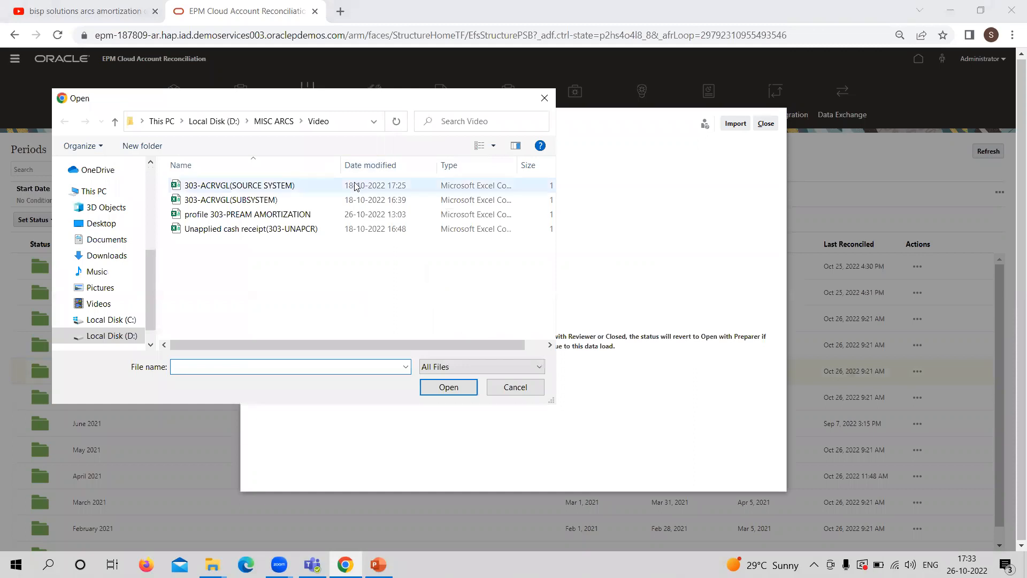
pyautogui.click(308, 190)
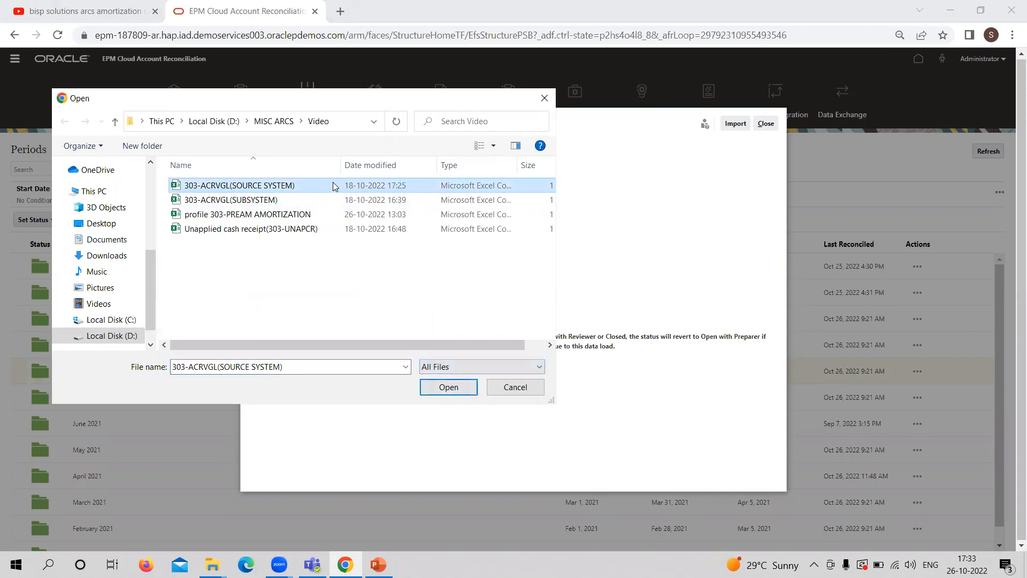
pyautogui.click(425, 388)
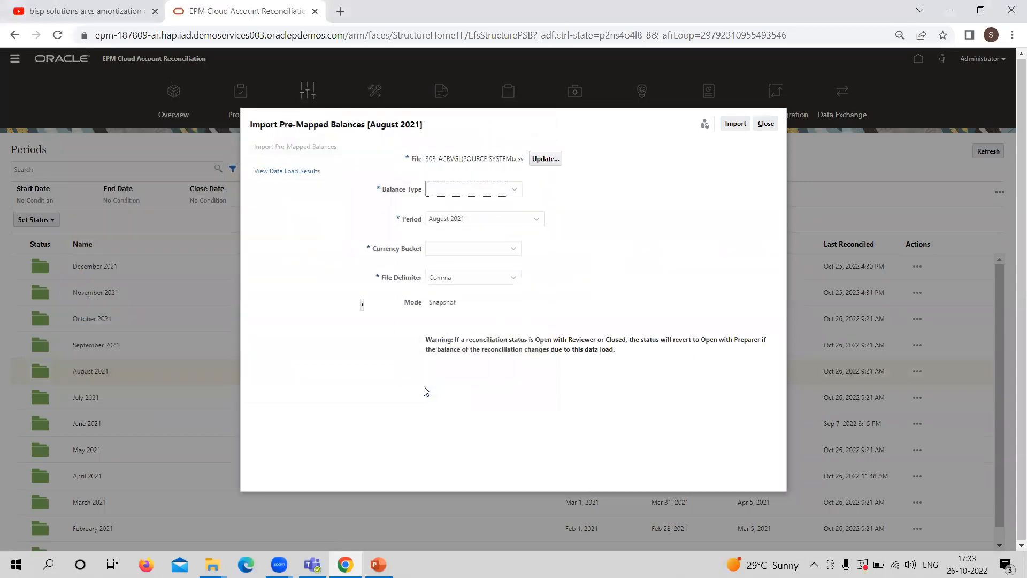
# Import the file as Source System balances in the Functional currency bucket, and check the refreshed data load results.
pyautogui.click(512, 191)
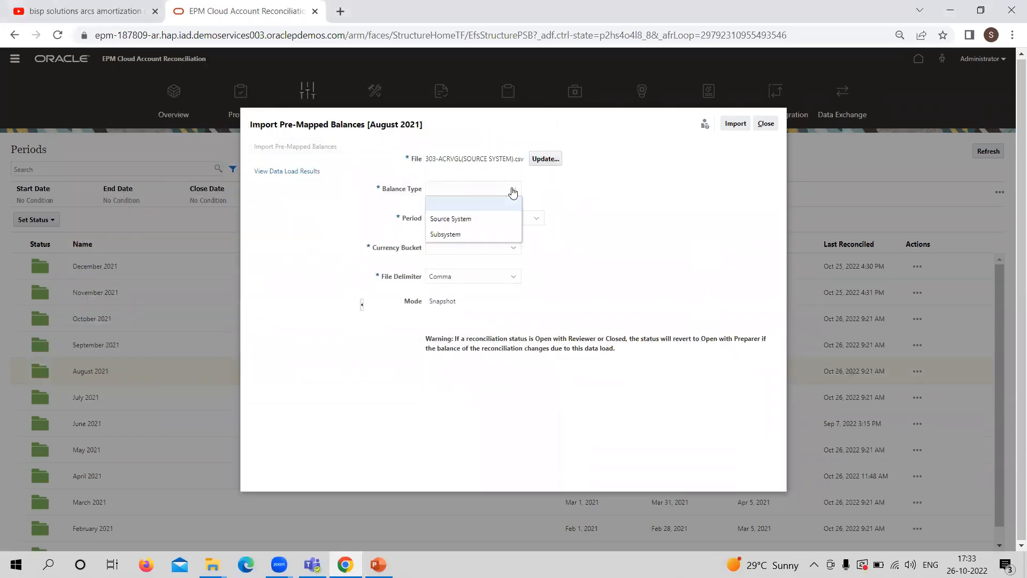
pyautogui.click(467, 219)
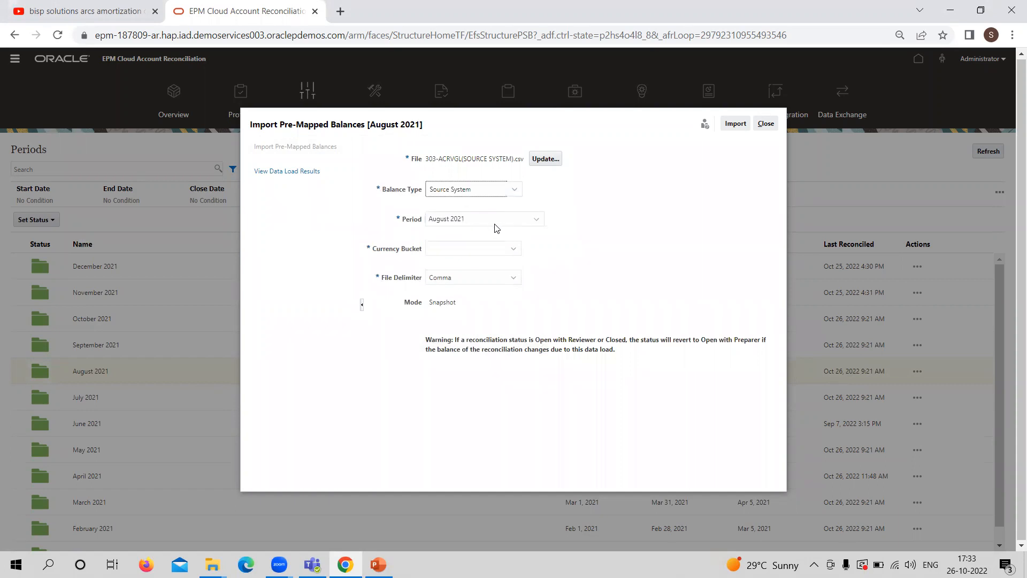
pyautogui.click(490, 249)
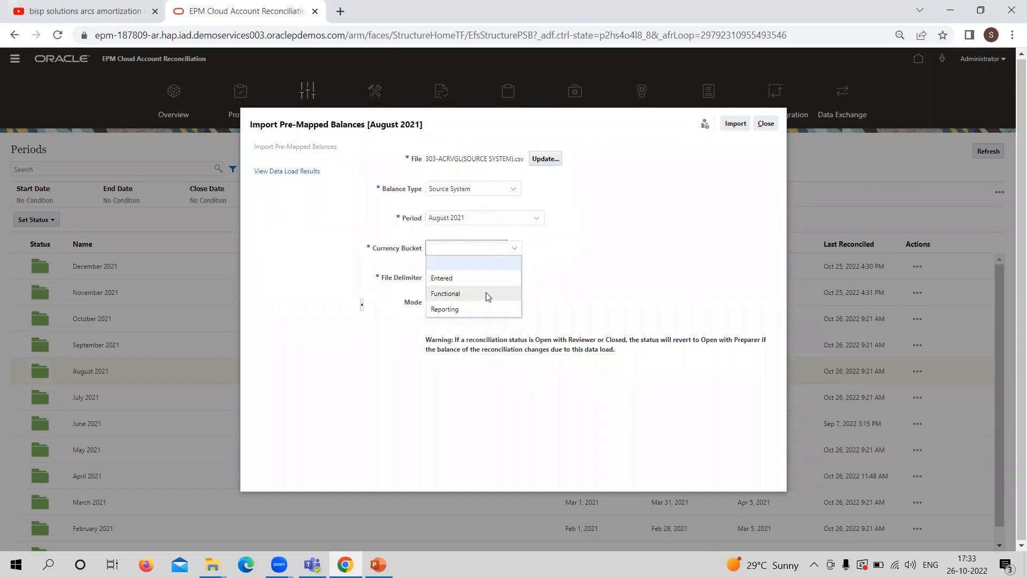
pyautogui.click(486, 295)
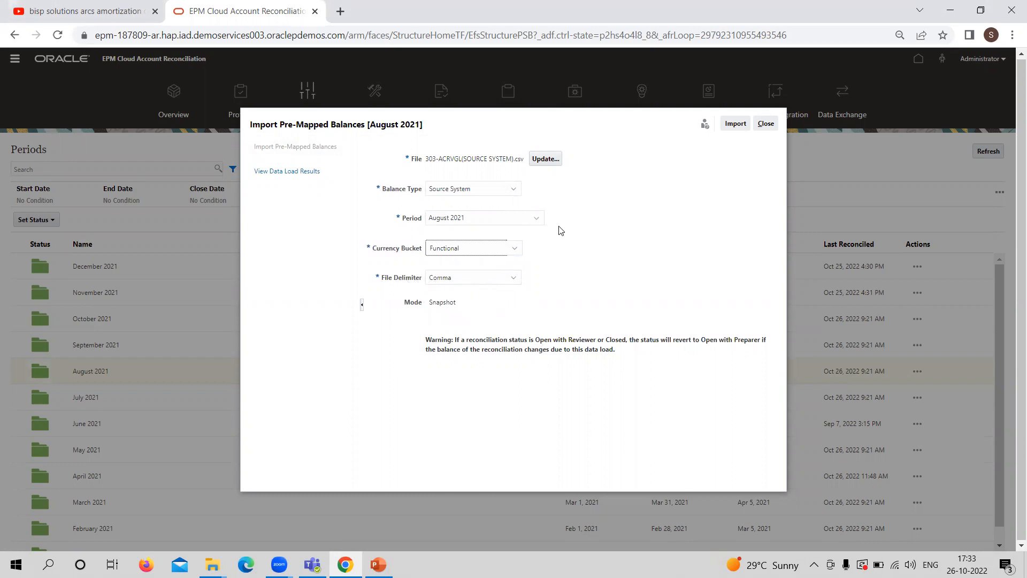
pyautogui.click(736, 123)
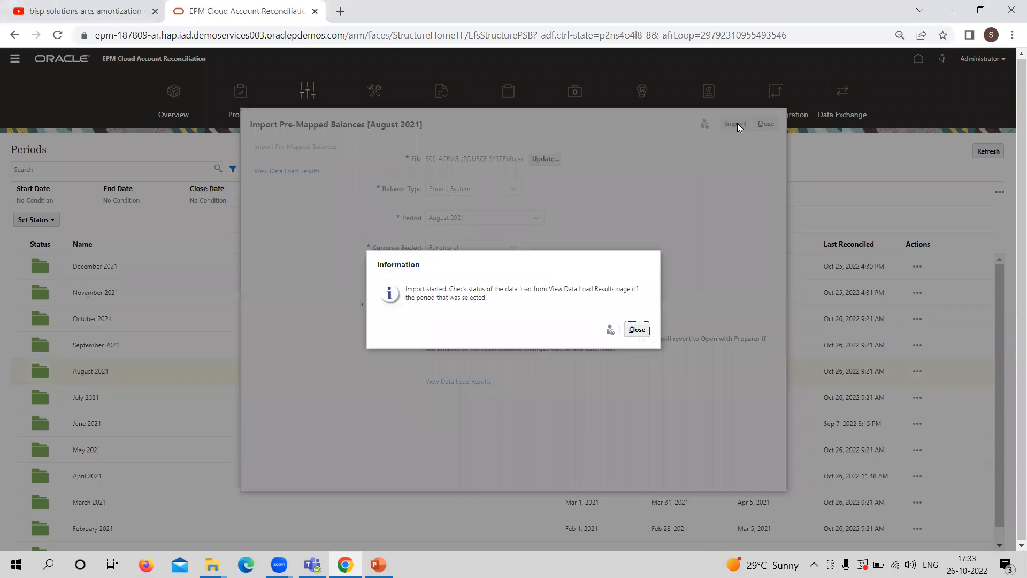
pyautogui.click(637, 331)
pyautogui.click(285, 171)
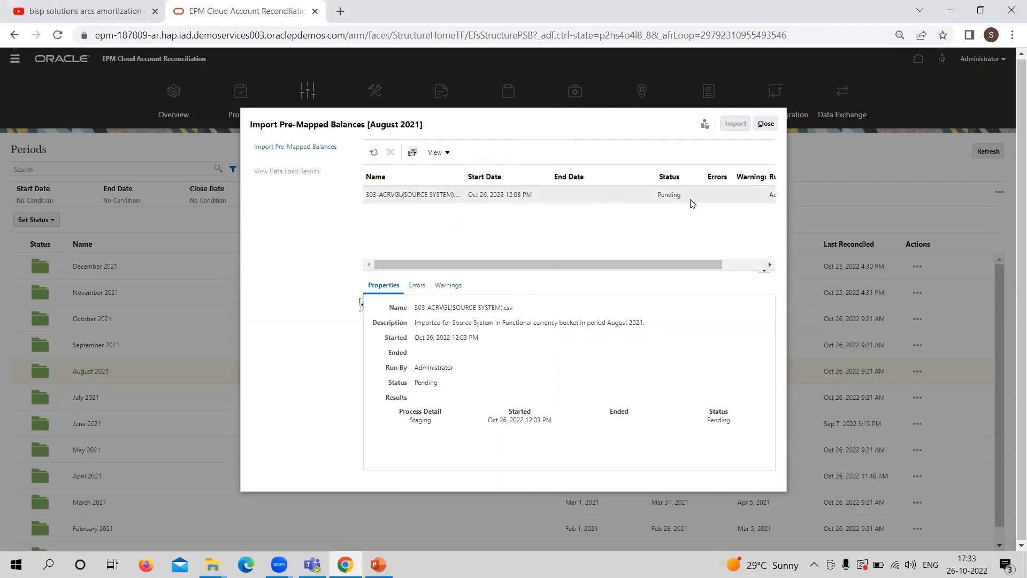
pyautogui.click(374, 153)
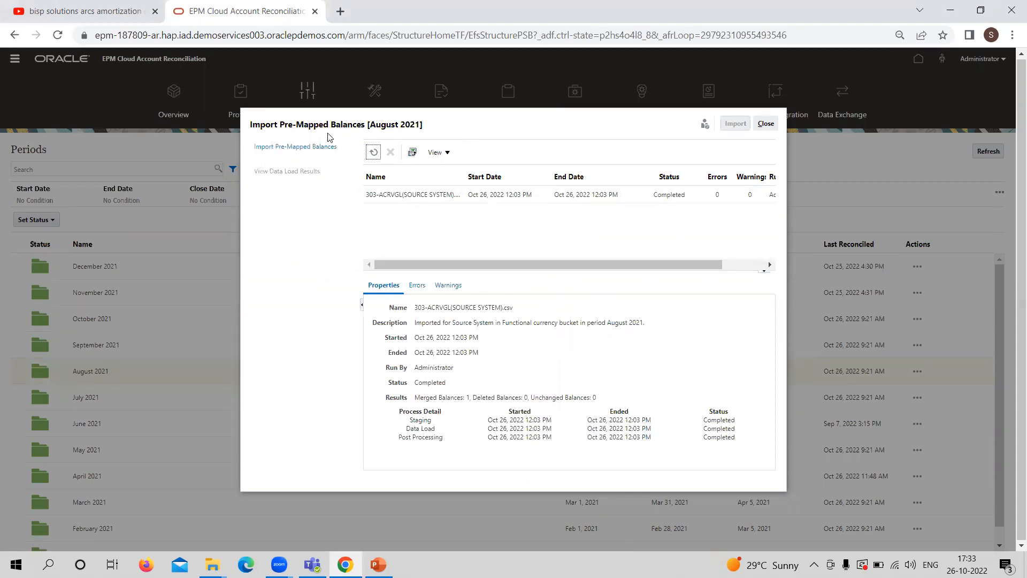
# Set up another pre-mapped balances import with the file 303-ACRVGL(SUBSYSTEM).csv and the balance type Subsystem.
pyautogui.click(327, 146)
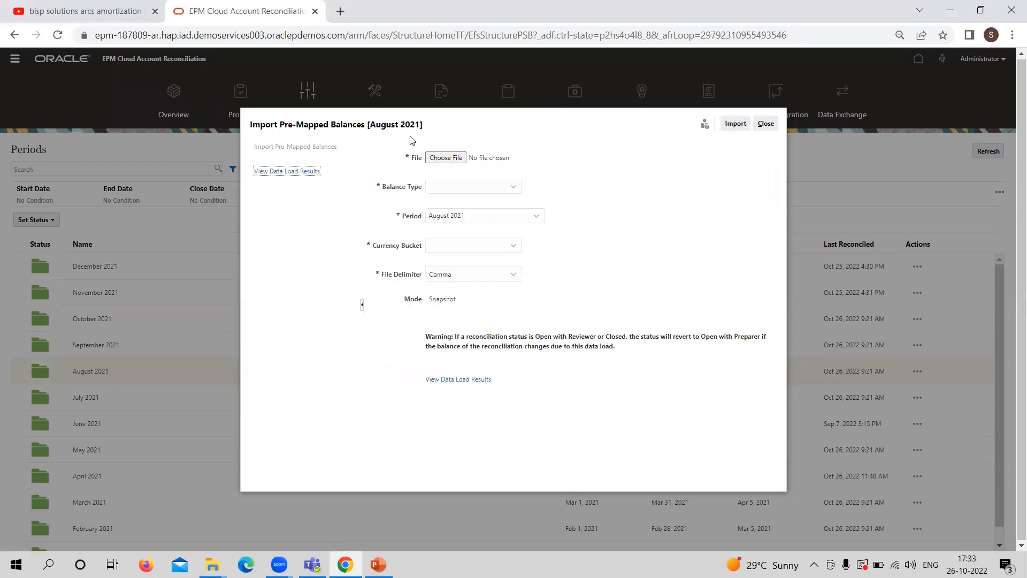
pyautogui.click(456, 158)
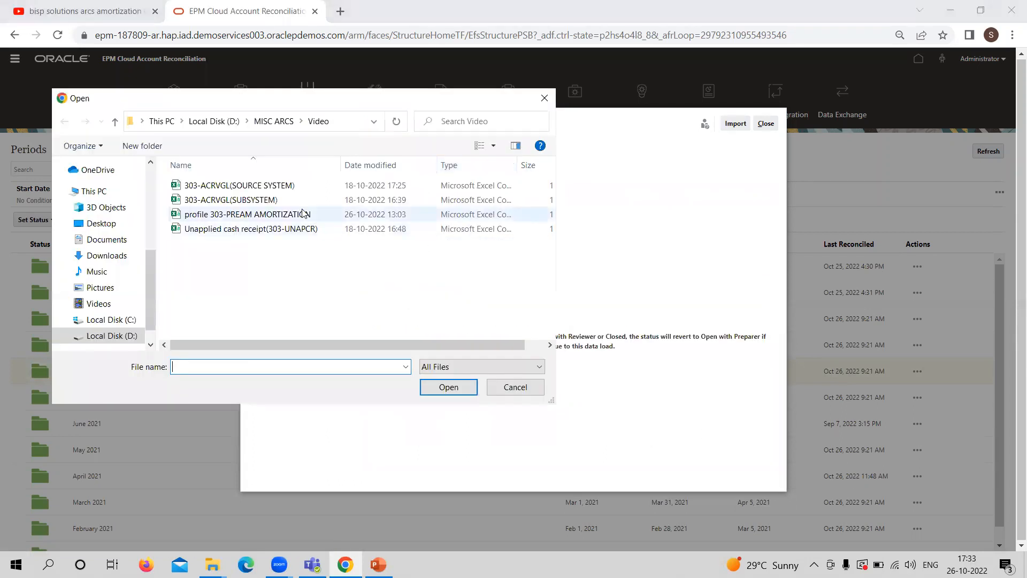
pyautogui.click(278, 200)
pyautogui.click(445, 392)
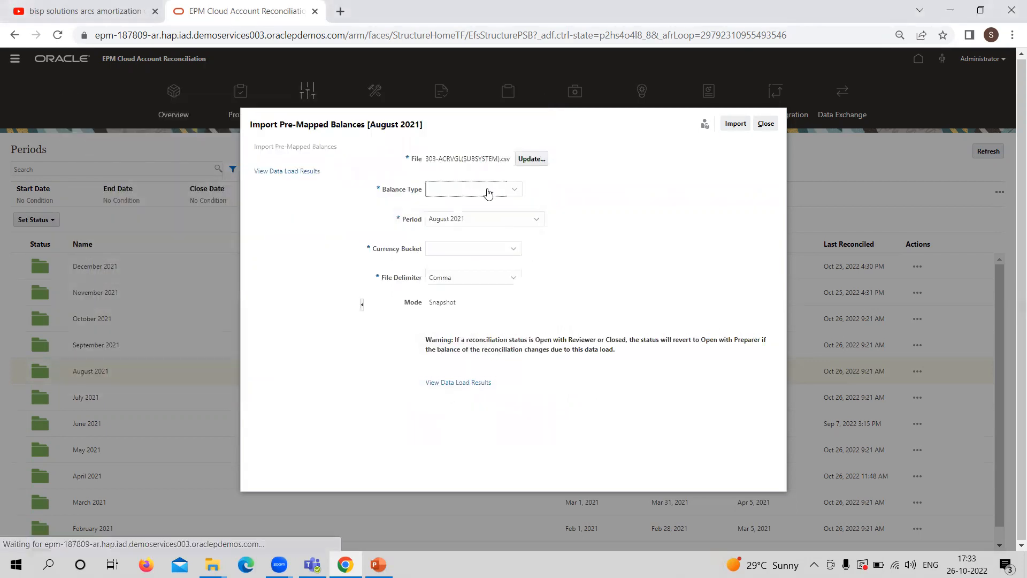
pyautogui.click(487, 188)
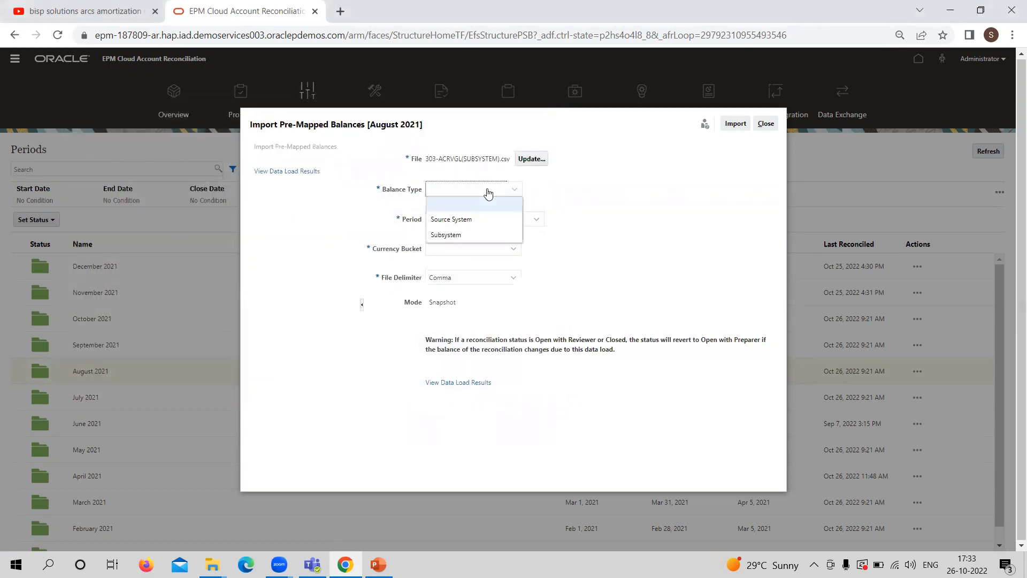
pyautogui.click(469, 235)
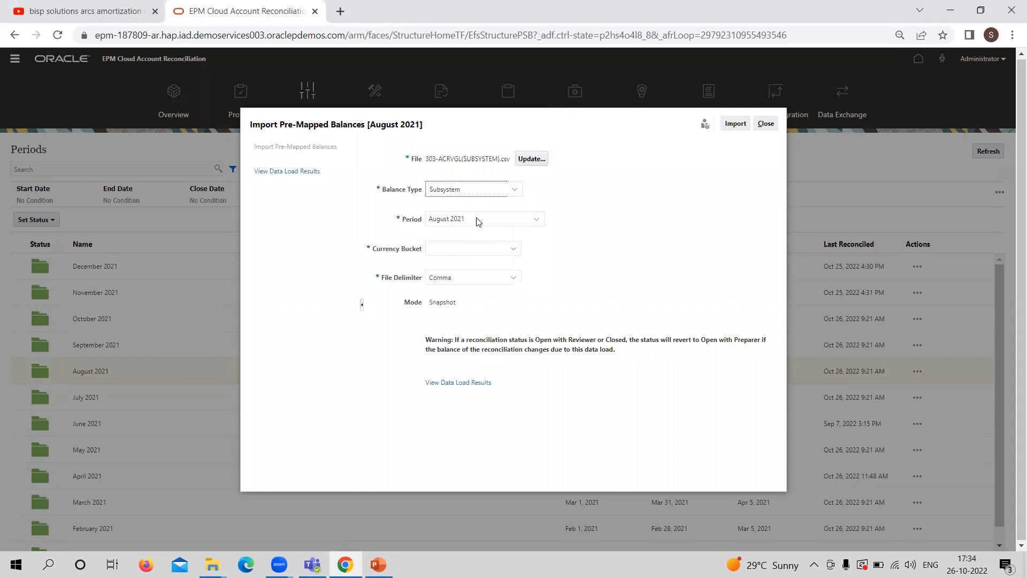
pyautogui.click(496, 190)
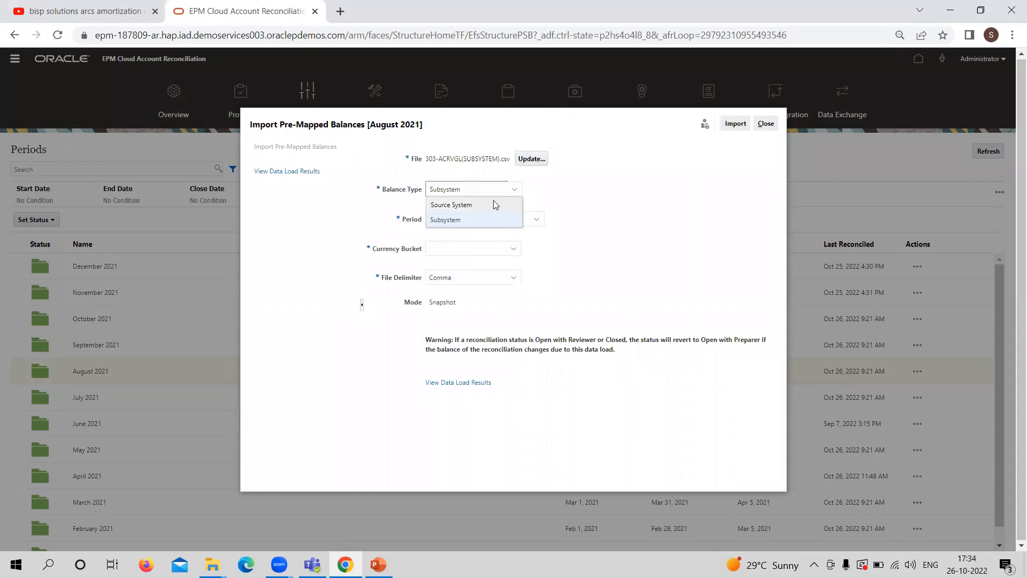
pyautogui.click(493, 190)
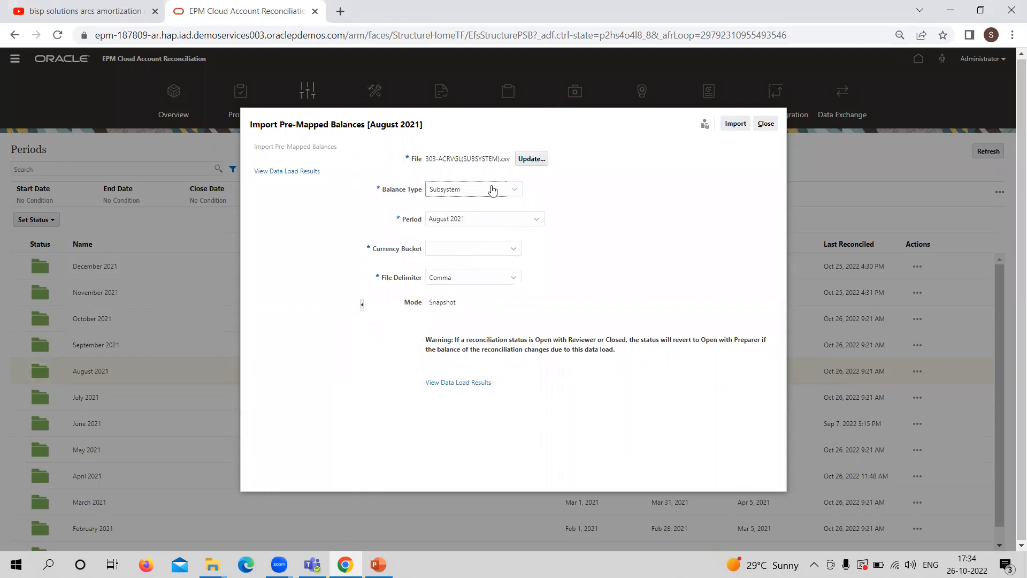
# Set the currency bucket to Functional, keep the period August 2021, and run the subsystem balances import.
pyautogui.click(505, 218)
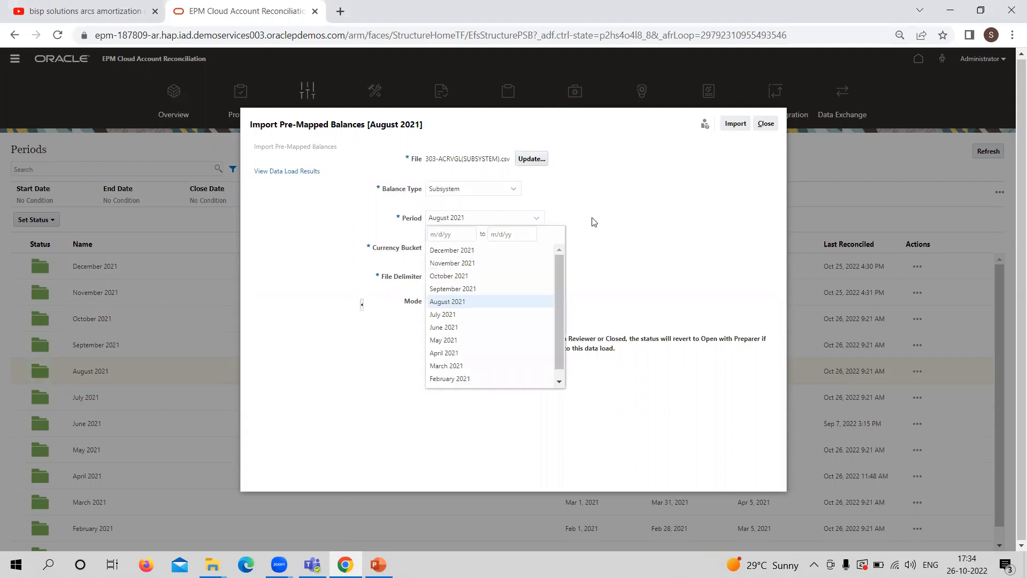
pyautogui.click(680, 231)
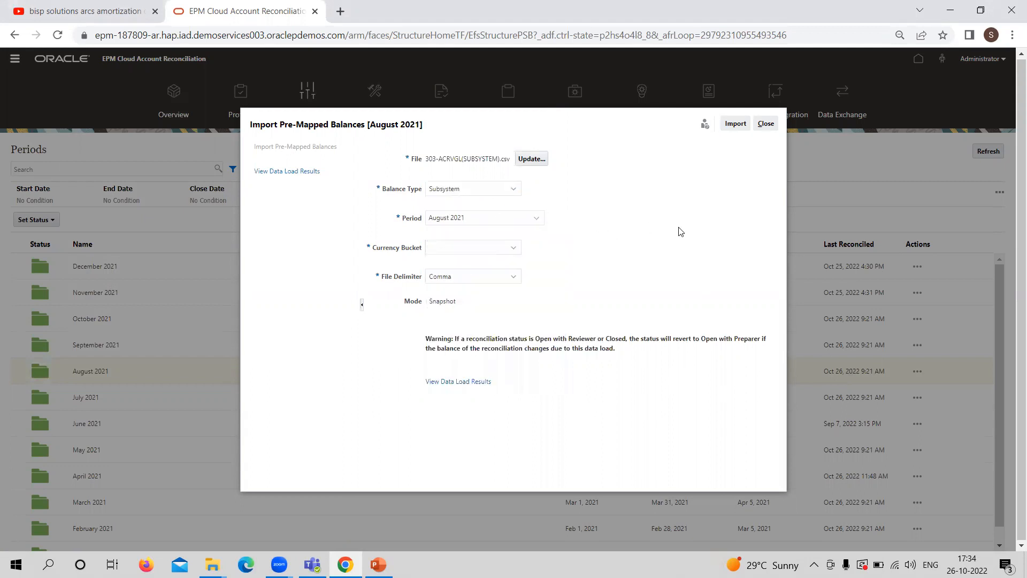
pyautogui.click(512, 252)
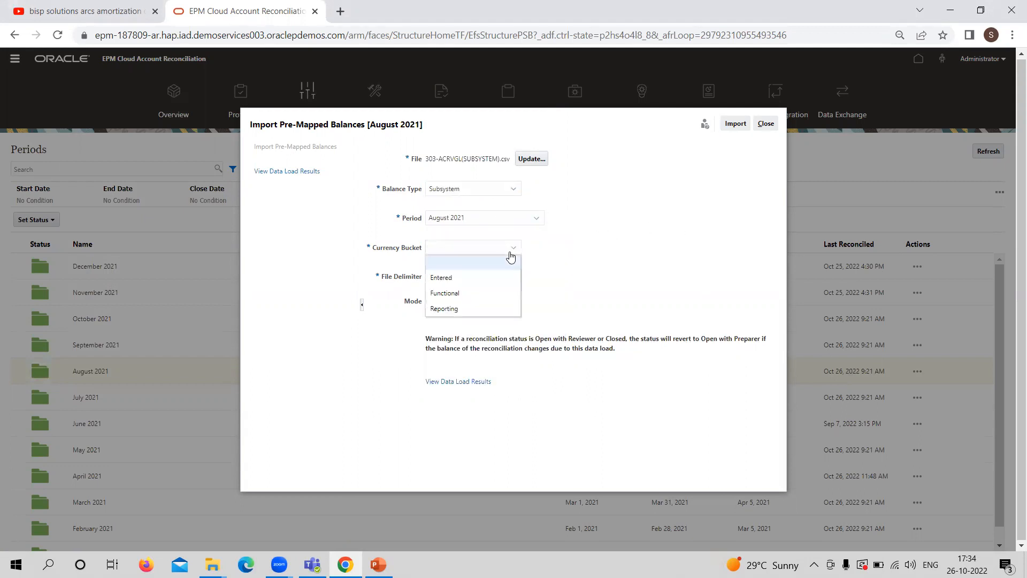
pyautogui.click(478, 295)
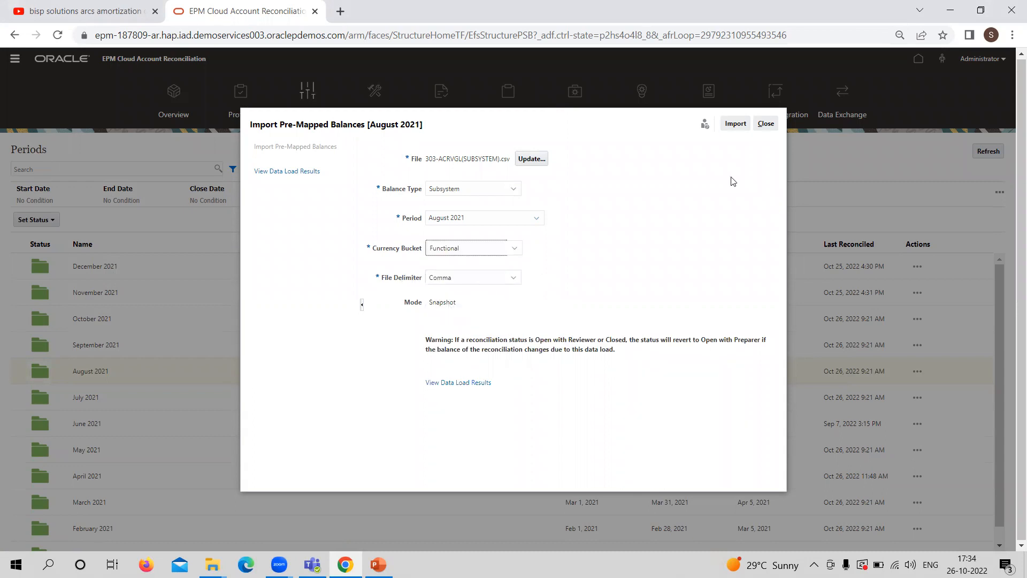
pyautogui.click(727, 127)
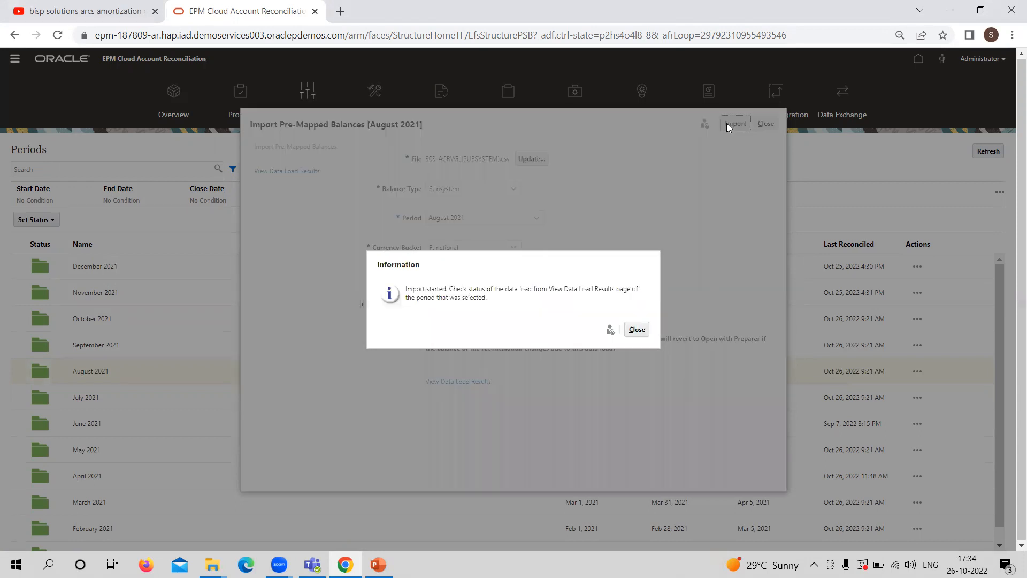
pyautogui.click(636, 329)
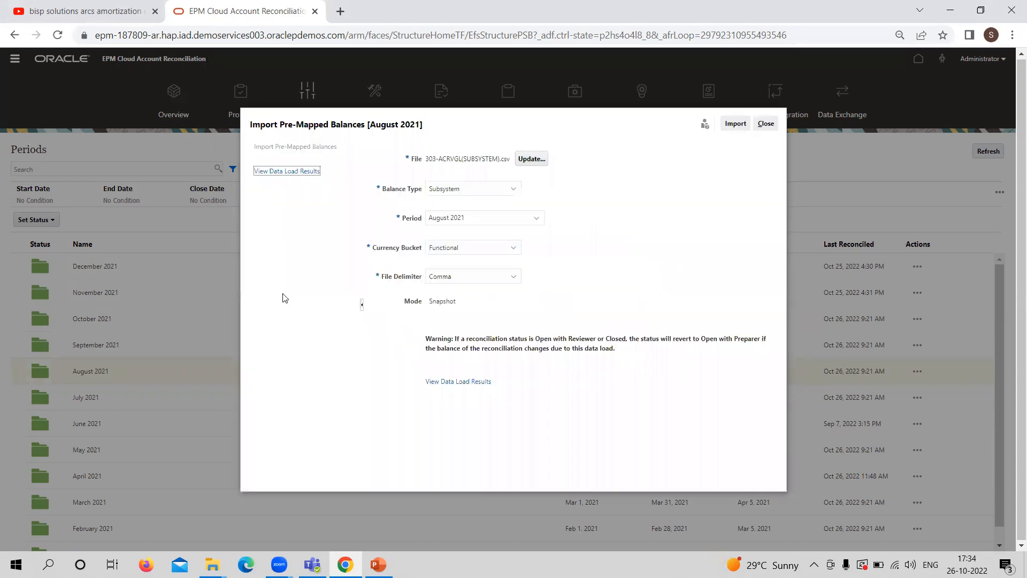
# Check the refreshed data load results for the subsystem import, and close the pre-mapped balances import.
pyautogui.click(308, 170)
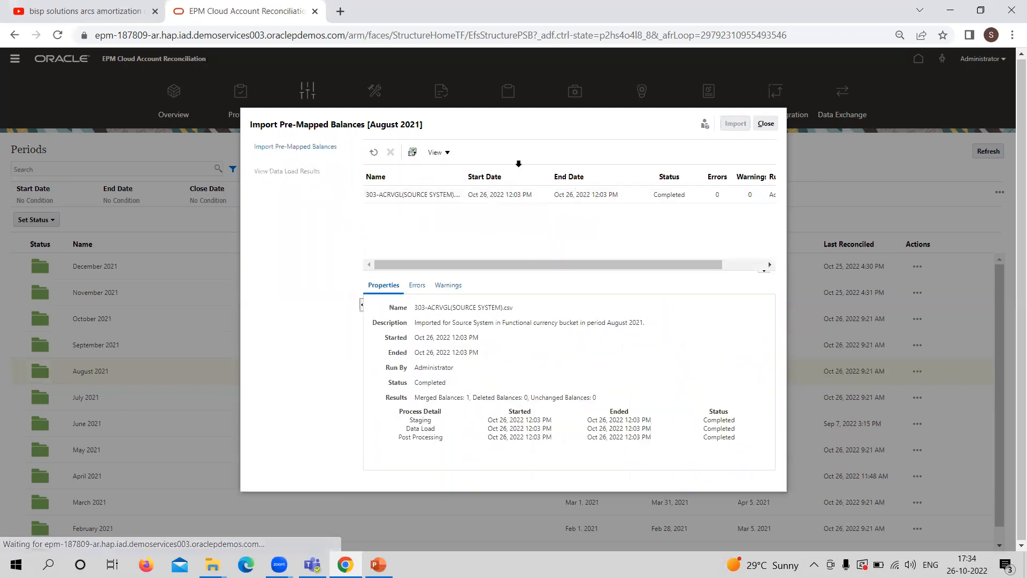
pyautogui.click(376, 154)
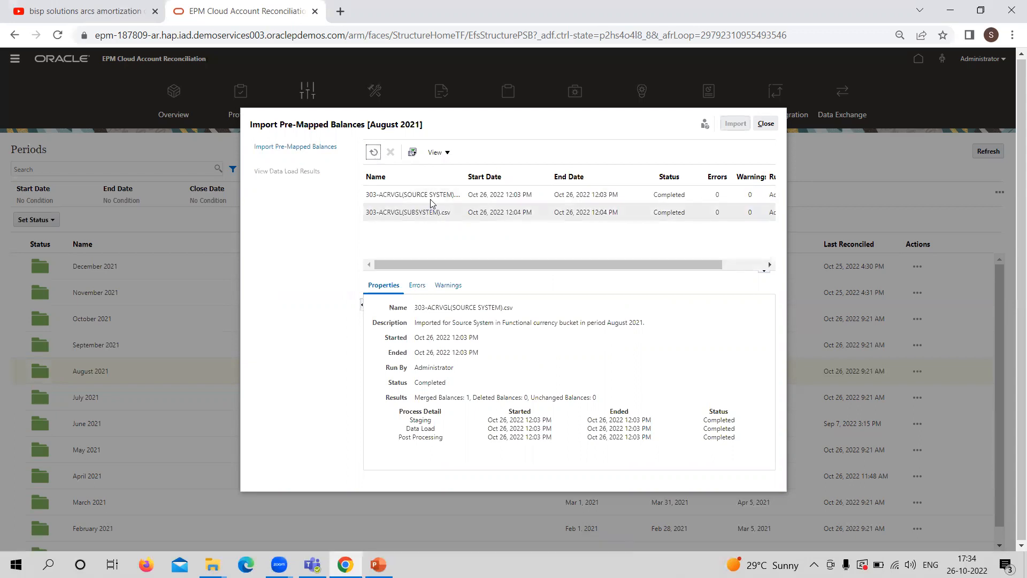
pyautogui.click(767, 127)
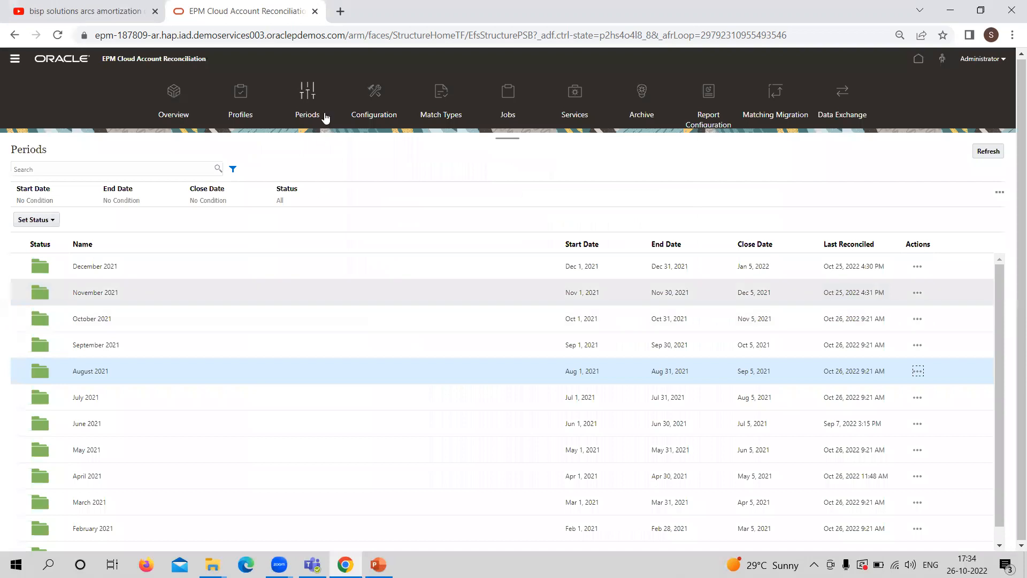
# Search the profiles for "acrvgl" and select the Accounts Receivable General Ledger profile.
pyautogui.click(237, 109)
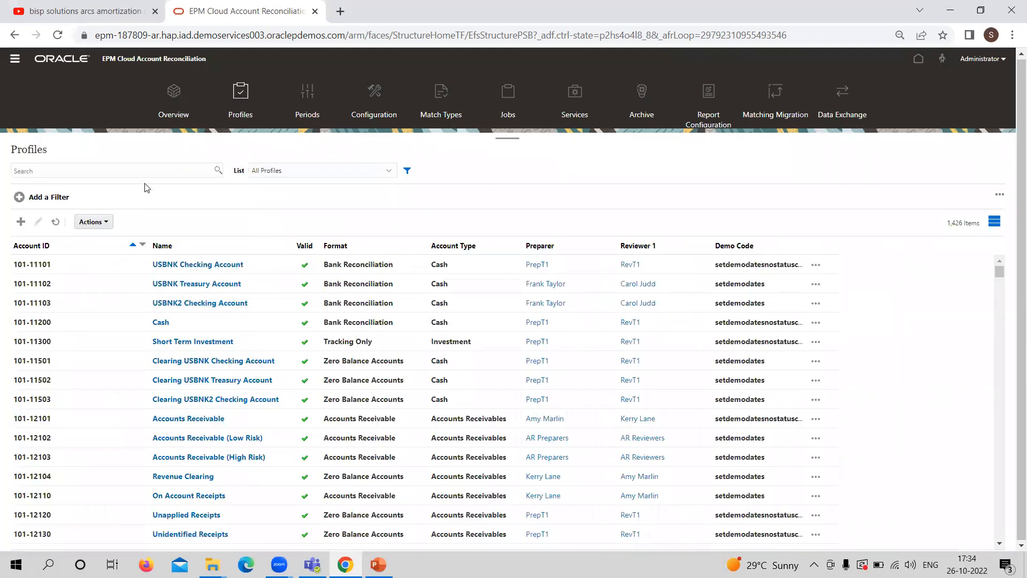
pyautogui.click(146, 169)
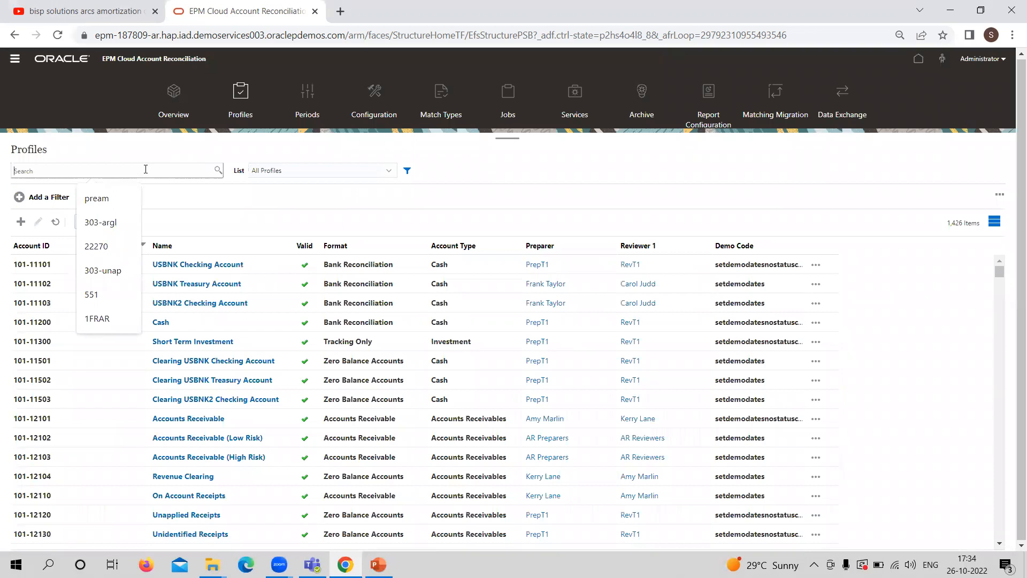
pyautogui.write('acrvgl')
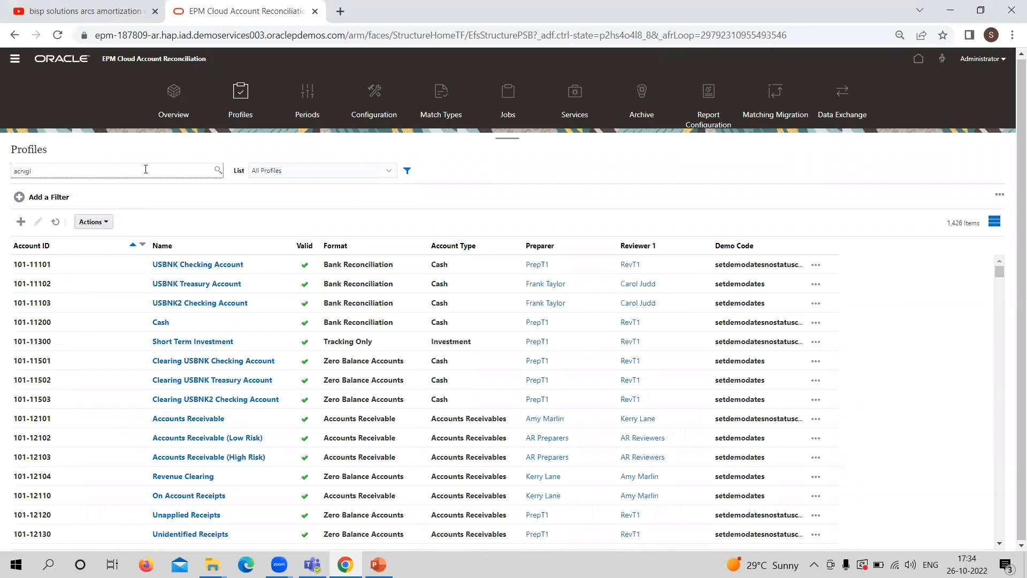
pyautogui.press('Return')
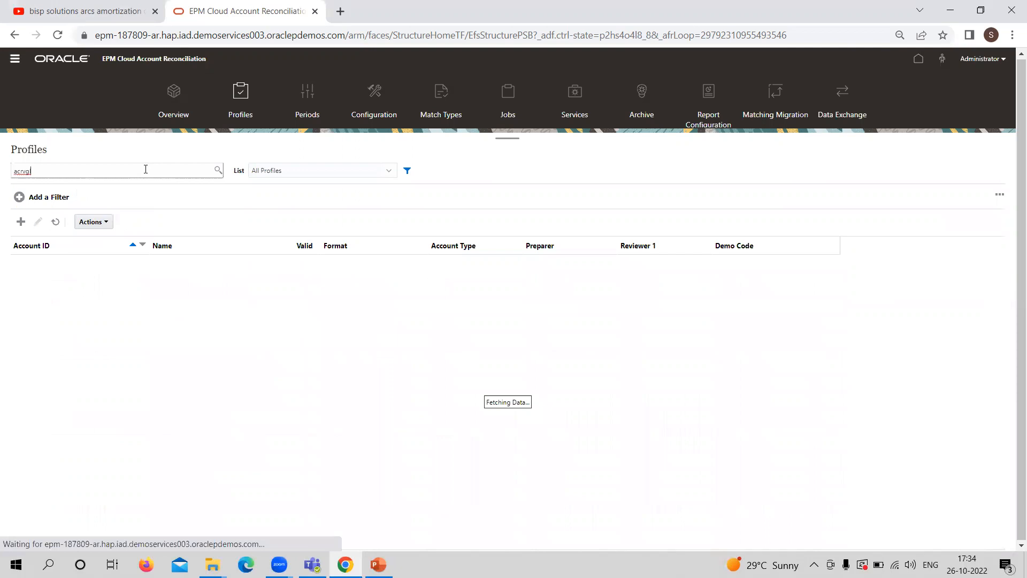
pyautogui.click(136, 257)
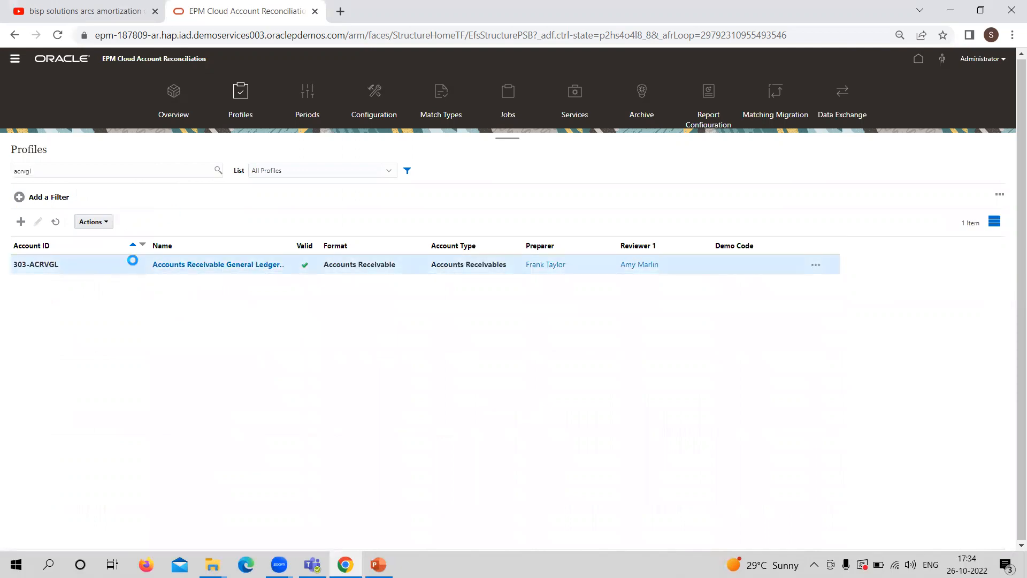
# Create the August 2021 reconciliation for the selected profile only, and close the results and the creation dialog.
pyautogui.click(94, 221)
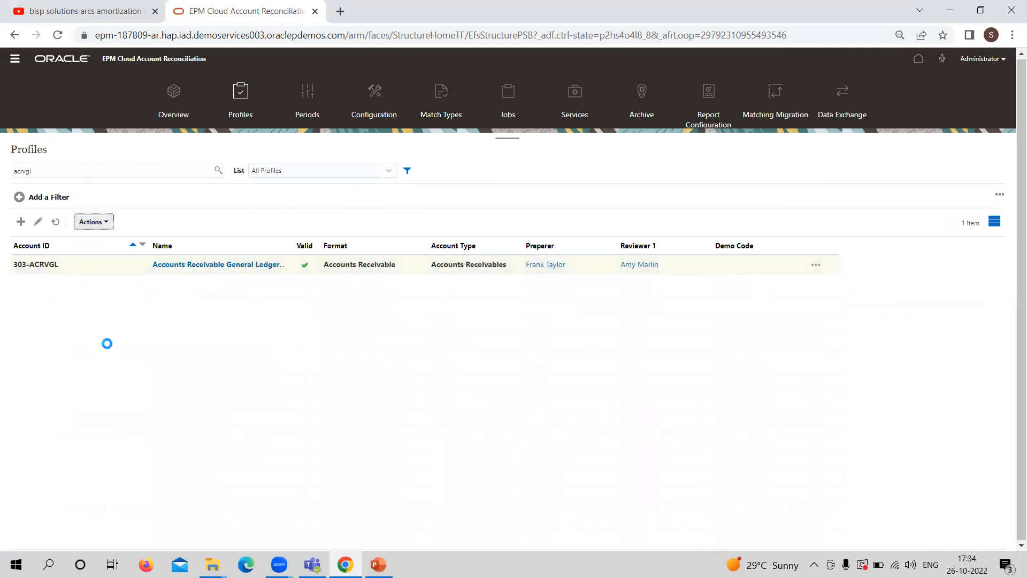
pyautogui.click(113, 401)
pyautogui.click(465, 311)
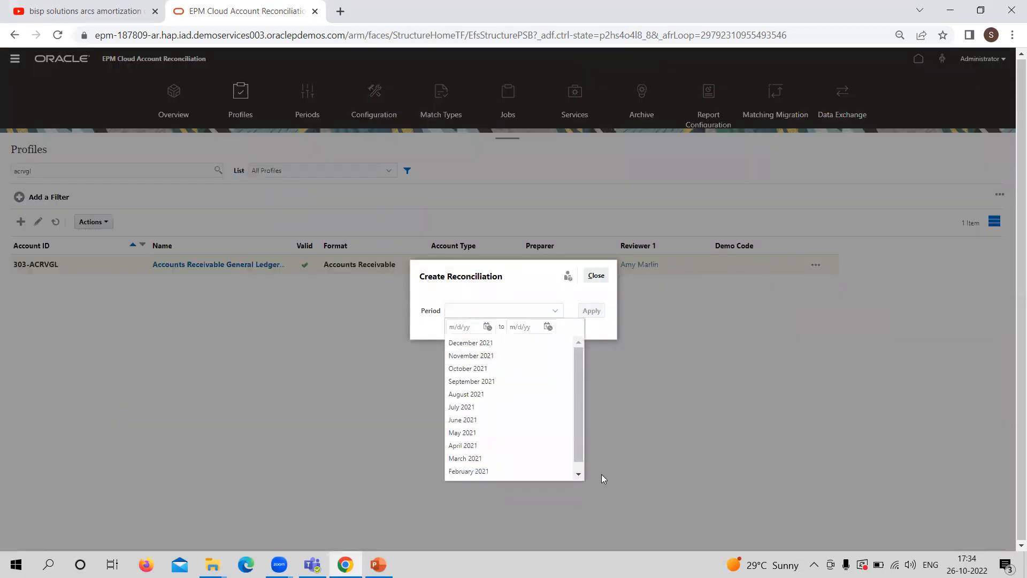
pyautogui.click(487, 396)
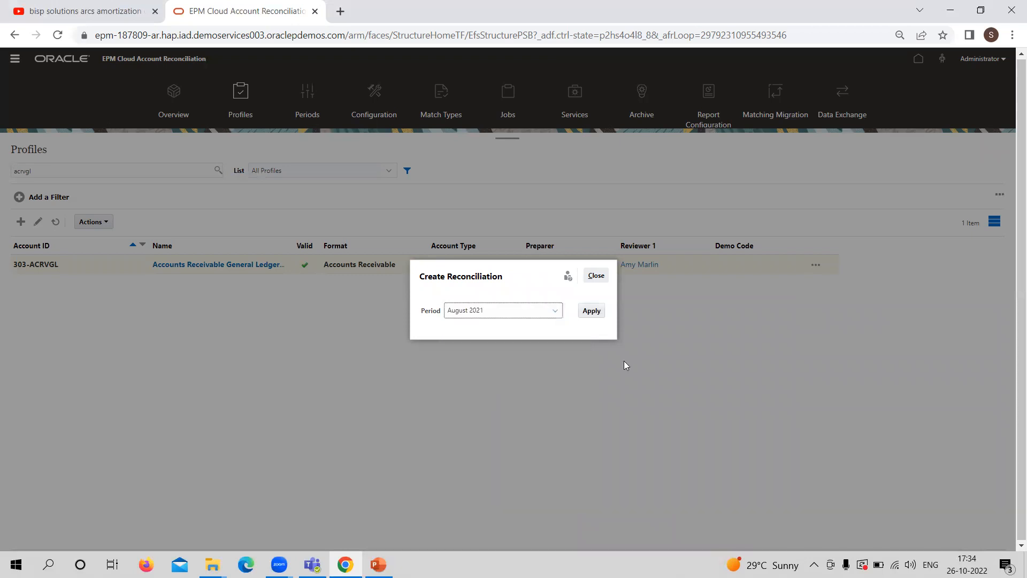
pyautogui.click(591, 310)
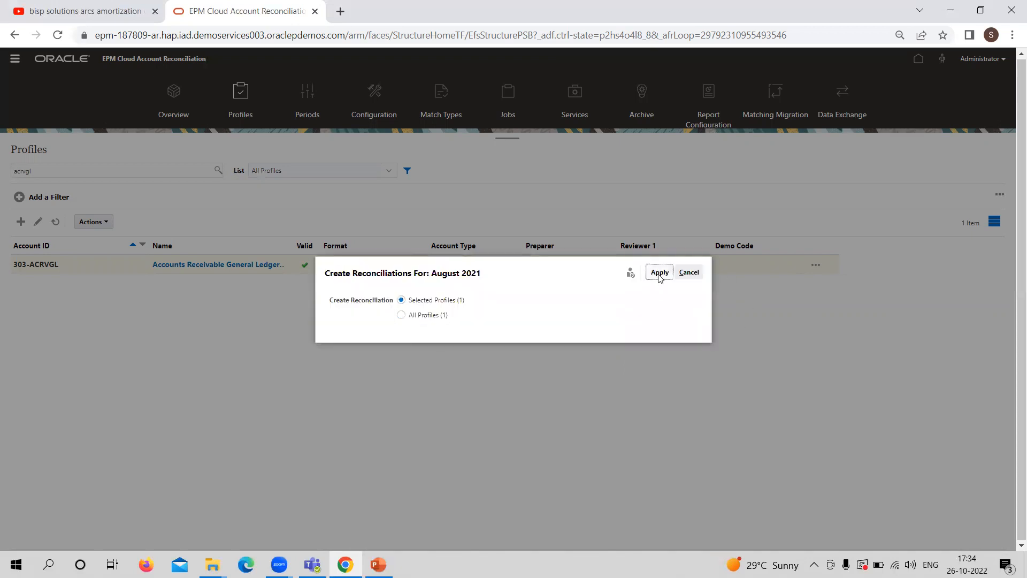
pyautogui.click(659, 273)
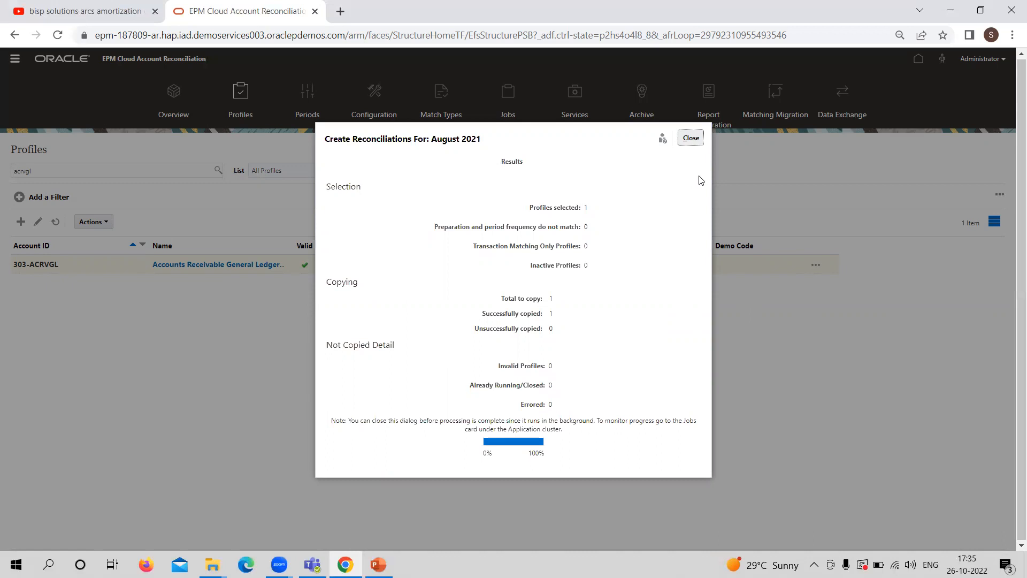
pyautogui.click(691, 138)
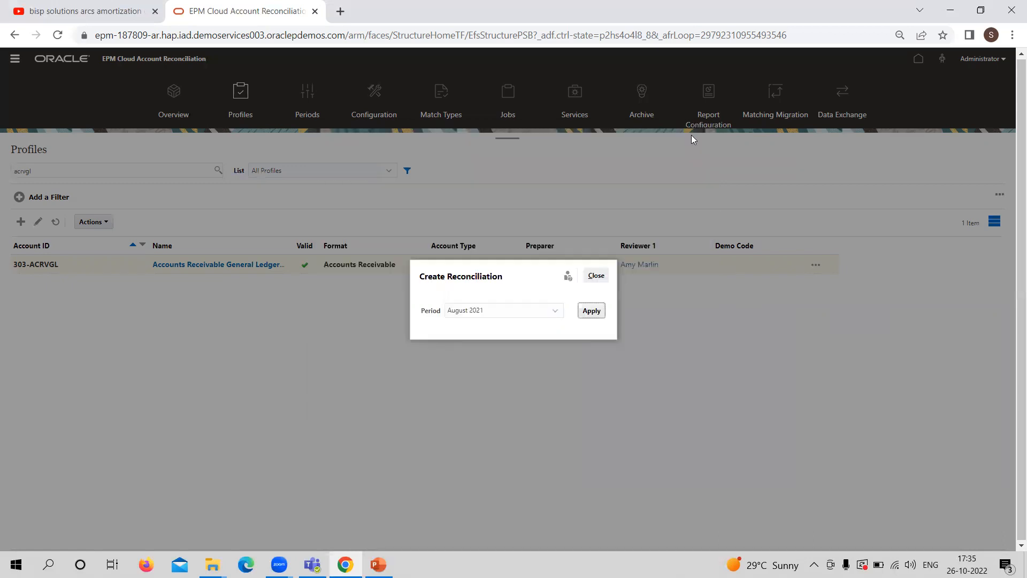
pyautogui.click(600, 276)
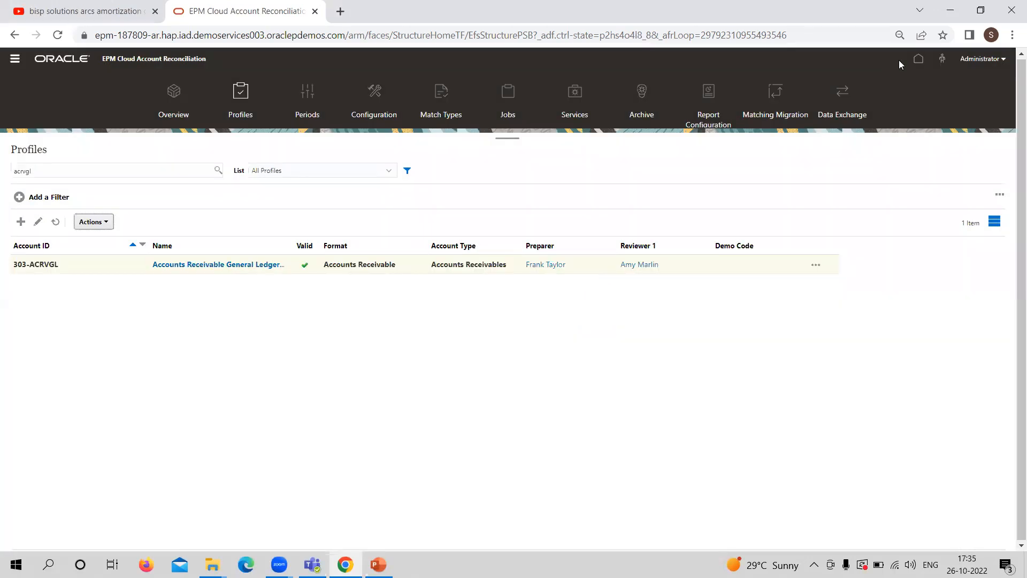
# Go to the reconciliations list and filter it to the period August 2021.
pyautogui.click(918, 60)
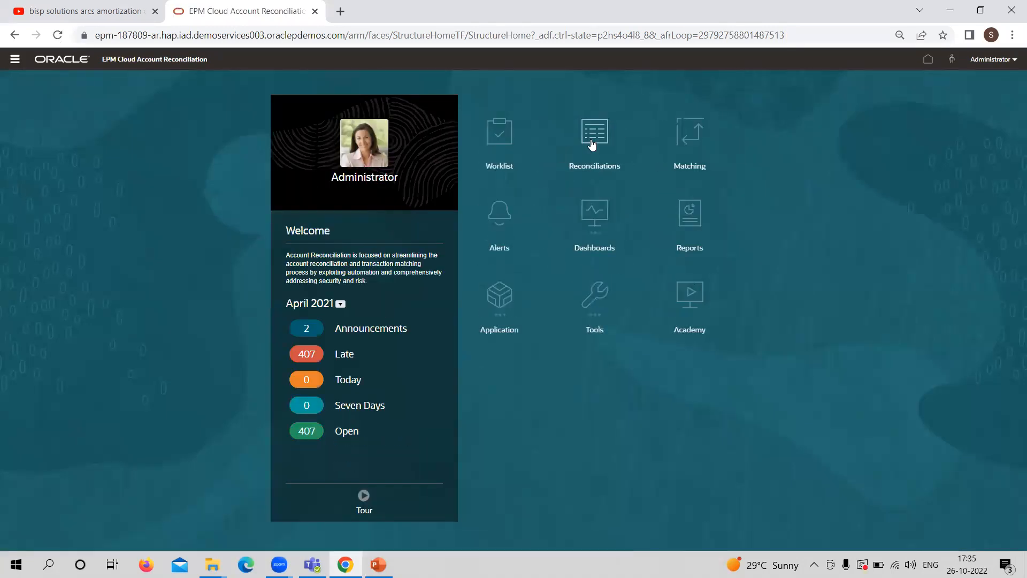
pyautogui.click(592, 144)
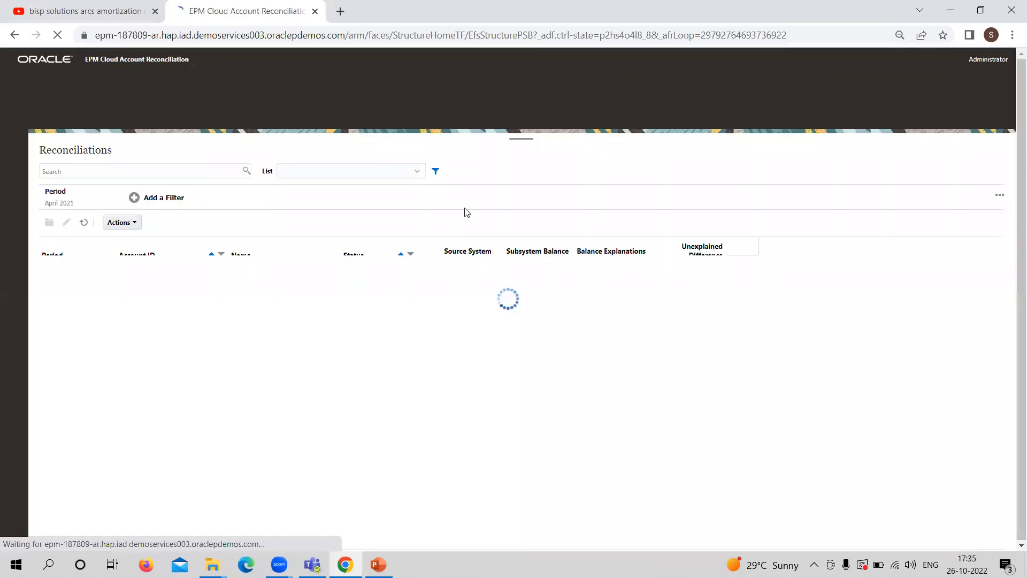
pyautogui.click(80, 198)
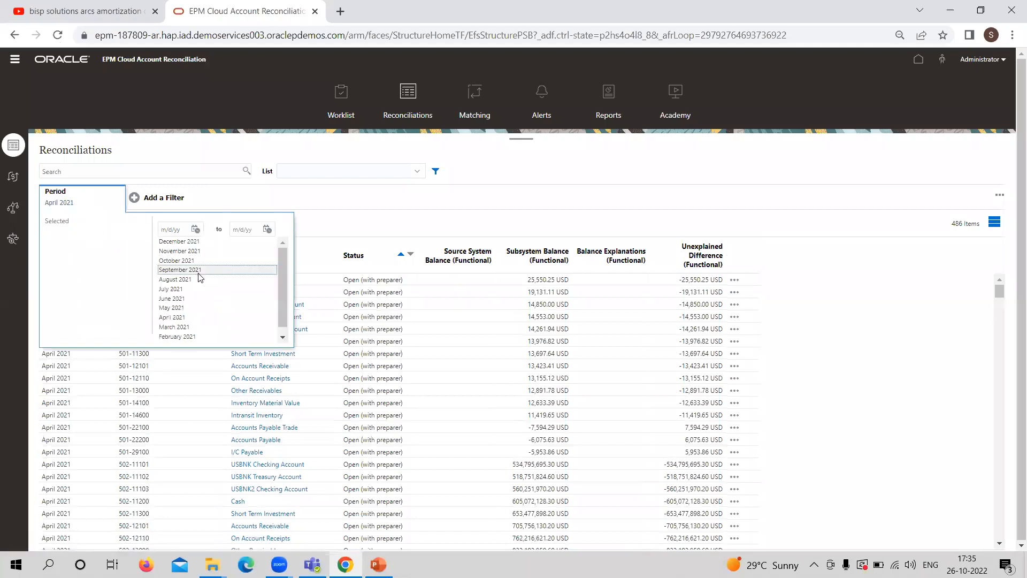
pyautogui.click(175, 279)
pyautogui.click(885, 286)
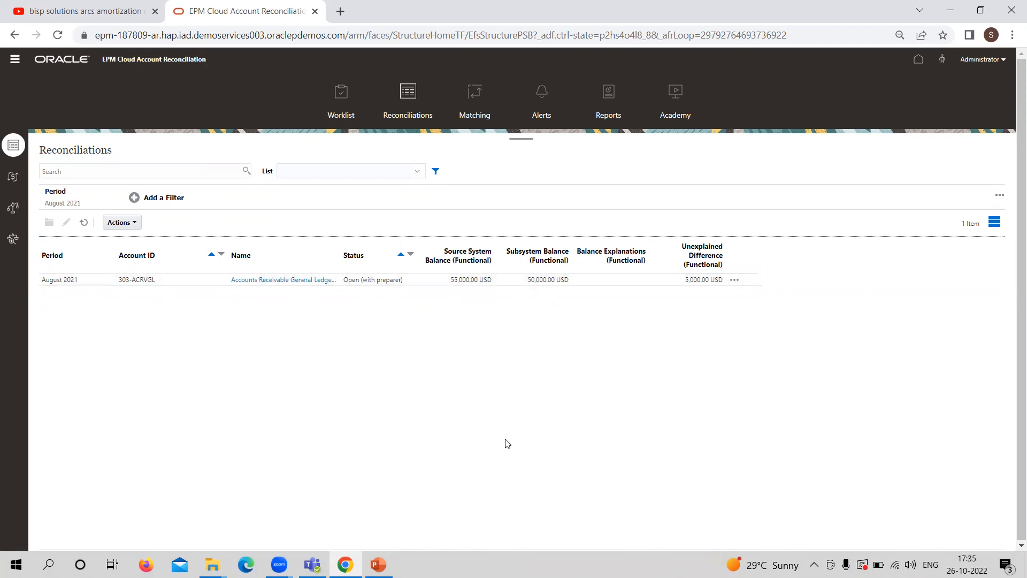
# Sign out of the administrator account and confirm ending the session.
pyautogui.click(987, 60)
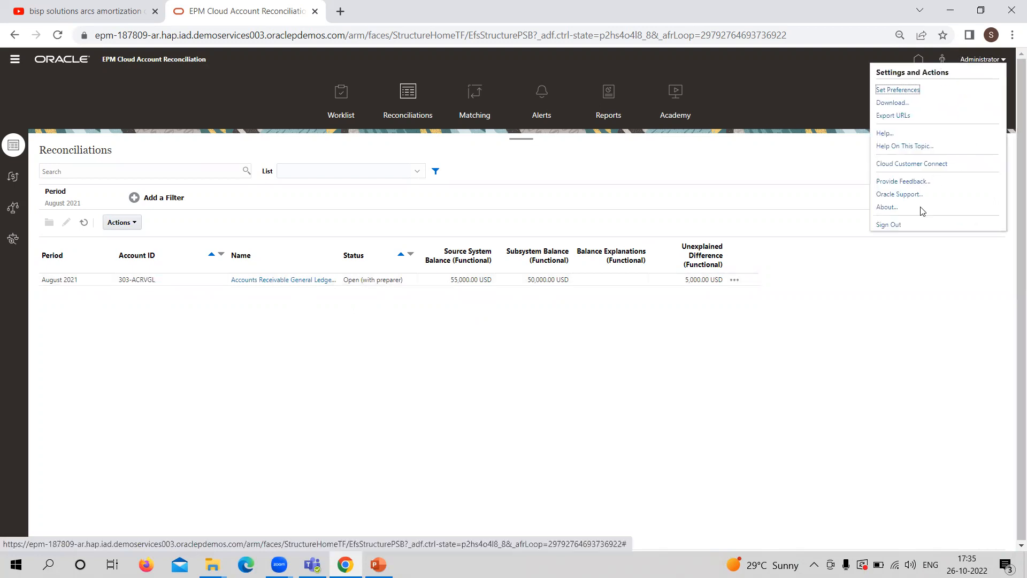
pyautogui.click(888, 224)
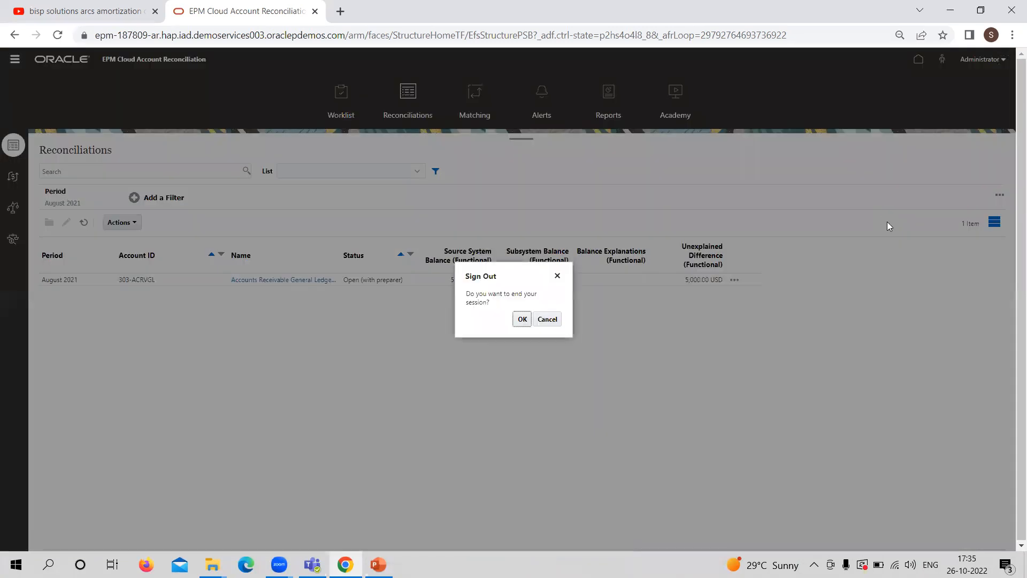
pyautogui.click(522, 319)
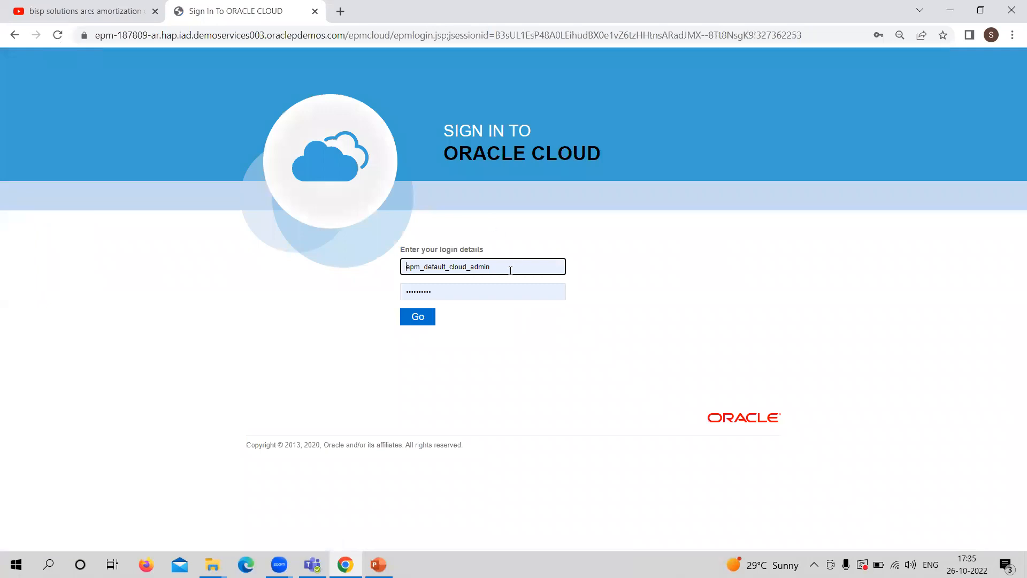
# Try to sign in with the preparer's username and the password already filled in.
pyautogui.click(510, 270)
pyautogui.press('BackSpace')
pyautogui.press('BackSpace')
pyautogui.press('BackSpace')
pyautogui.press('BackSpace')
pyautogui.press('BackSpace')
pyautogui.press('BackSpace')
pyautogui.press('BackSpace')
pyautogui.press('BackSpace')
pyautogui.press('BackSpace')
pyautogui.press('BackSpace')
pyautogui.press('BackSpace')
pyautogui.press('BackSpace')
pyautogui.press('BackSpace')
pyautogui.press('BackSpace')
pyautogui.press('BackSpace')
pyautogui.press('BackSpace')
pyautogui.press('BackSpace')
pyautogui.press('BackSpace')
pyautogui.press('BackSpace')
pyautogui.press('BackSpace')
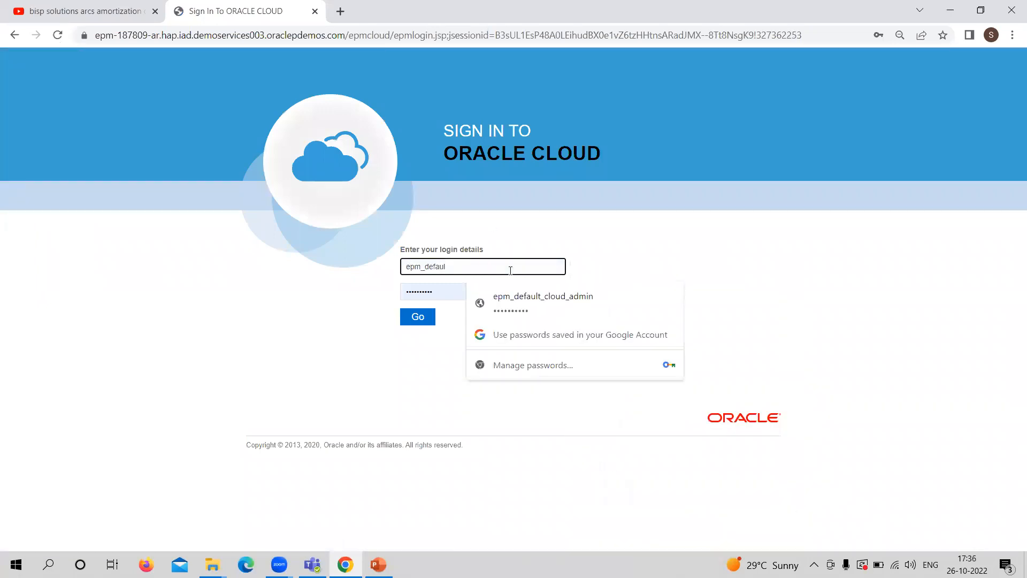
pyautogui.write('frank')
pyautogui.press('Return')
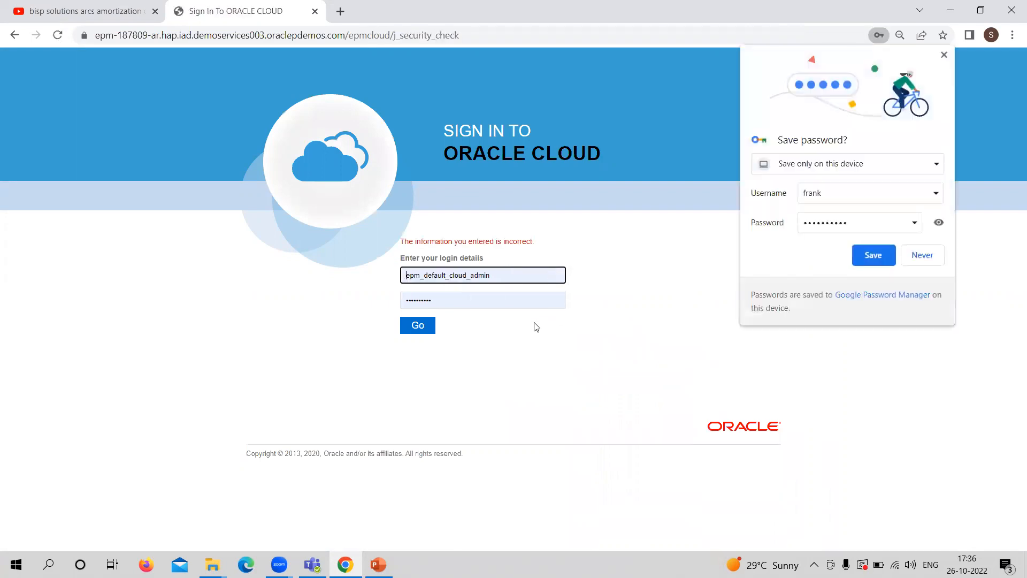
# Sign in as the preparer with the saved username and password, and dismiss the saved-passwords warning.
pyautogui.doubleClick(495, 278)
pyautogui.press('BackSpace')
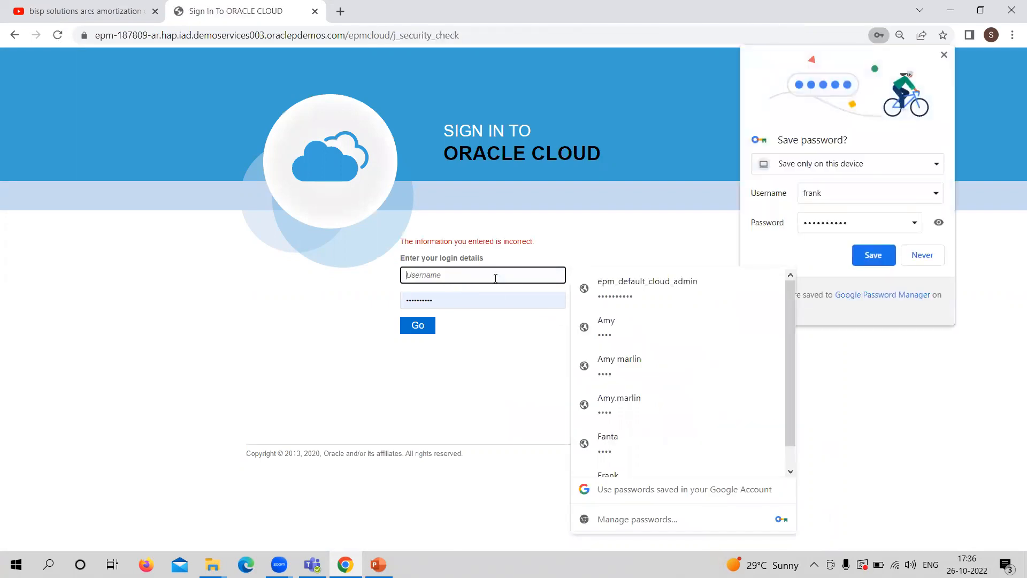
pyautogui.write('fra')
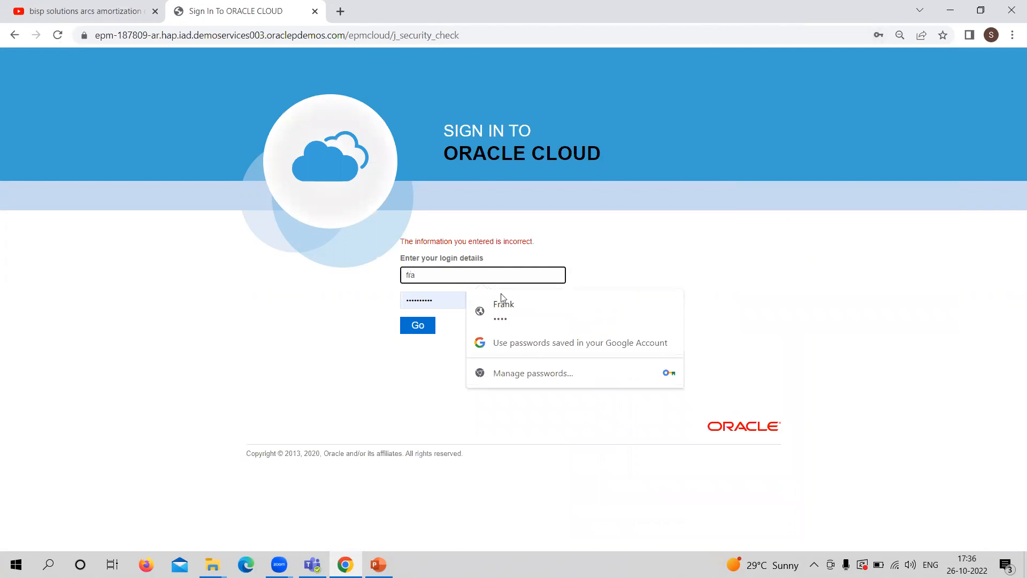
pyautogui.click(533, 312)
pyautogui.click(413, 329)
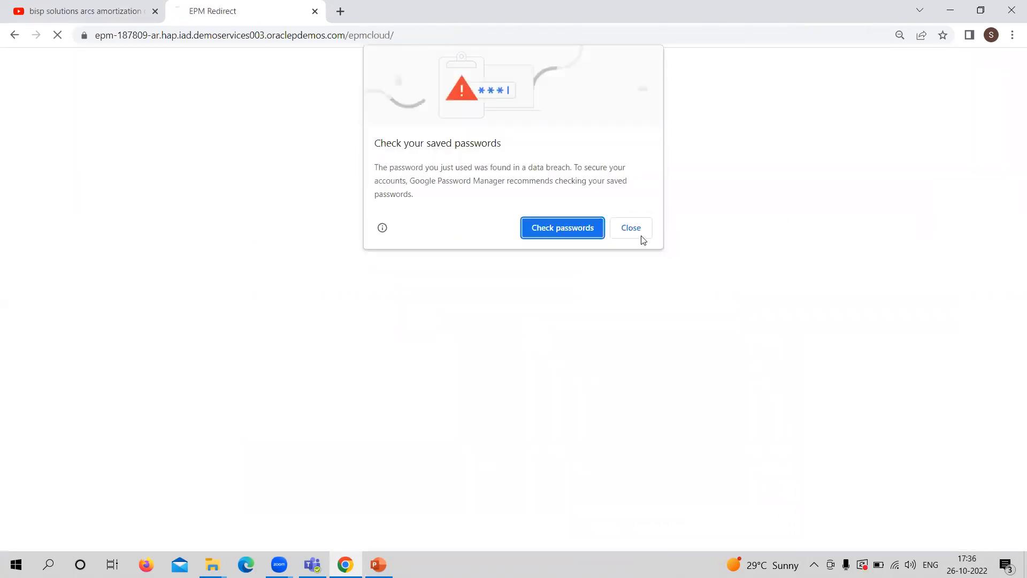
pyautogui.click(631, 227)
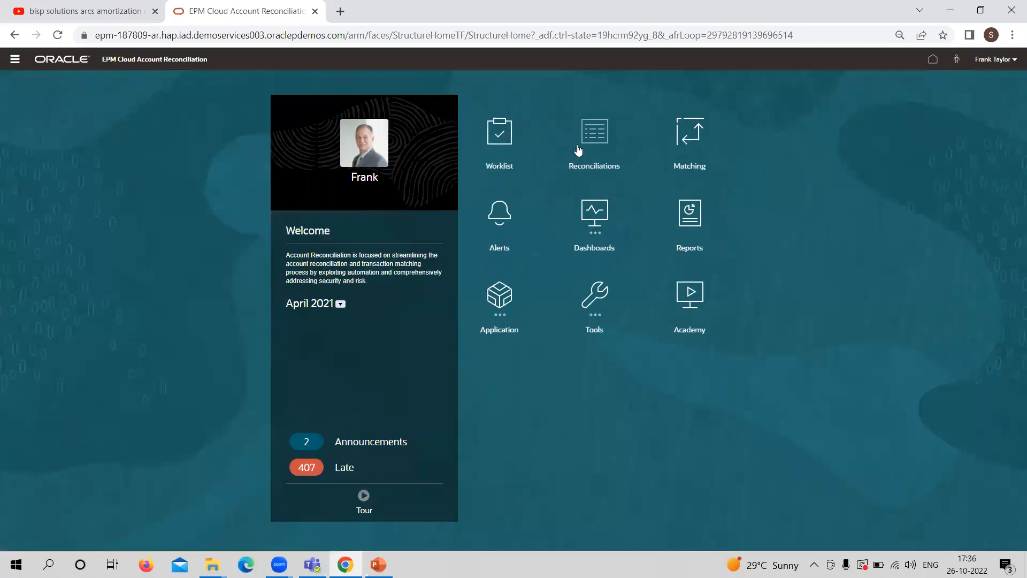
# Filter the reconciliations to August 2021 and open the Accounts Receivable General Ledger reconciliation.
pyautogui.click(578, 150)
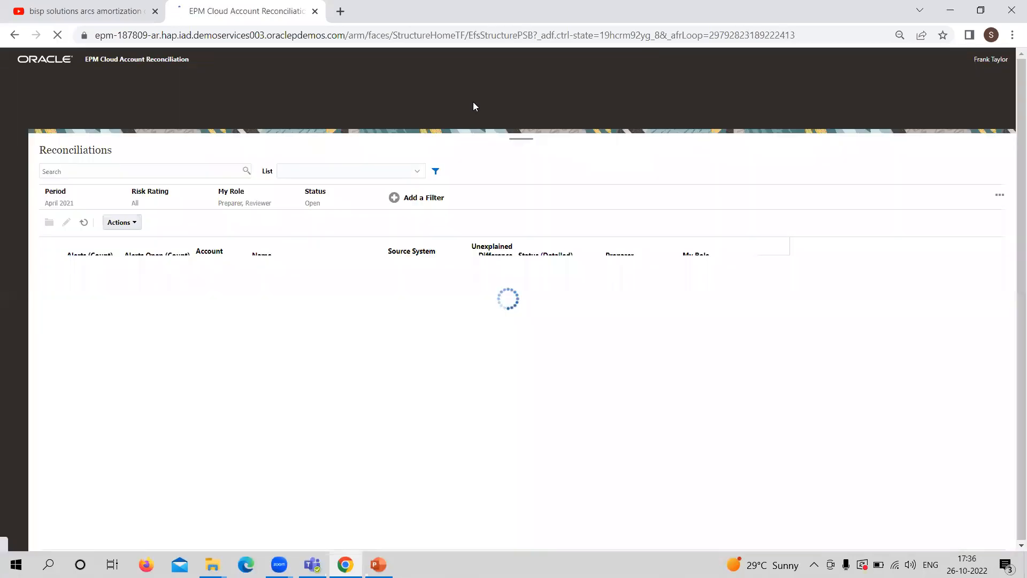
pyautogui.click(99, 193)
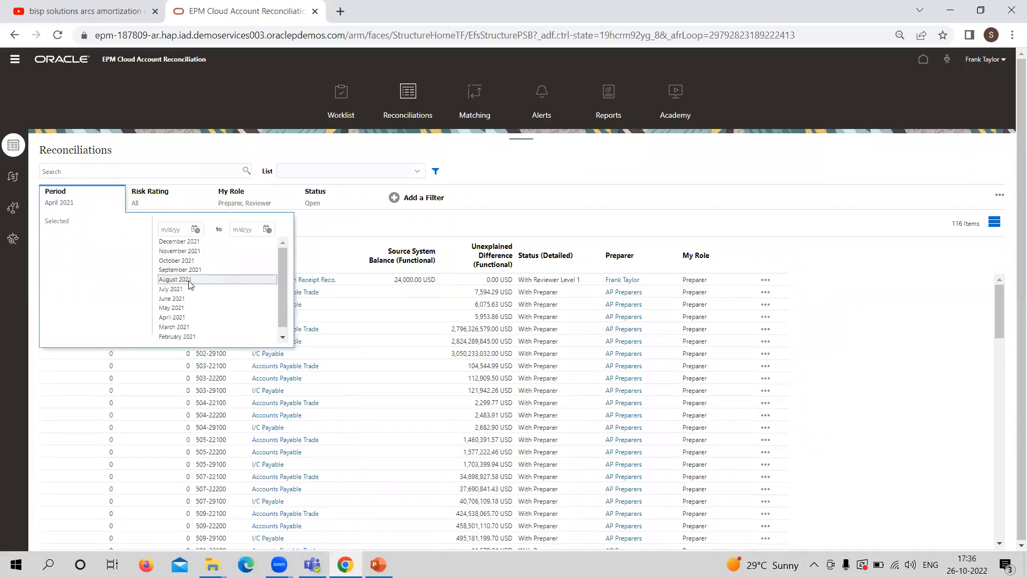
pyautogui.click(174, 279)
pyautogui.click(832, 323)
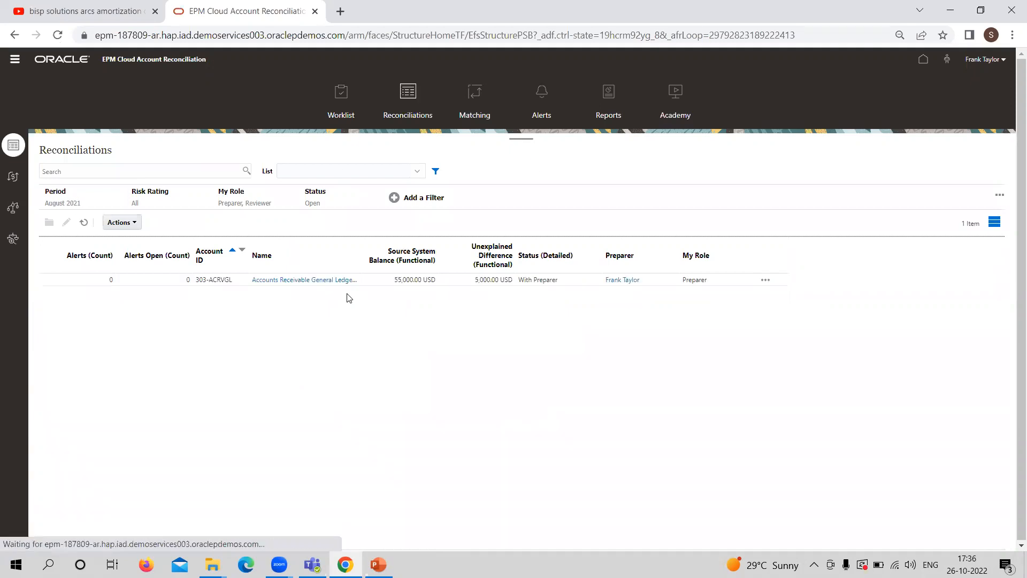
pyautogui.click(285, 279)
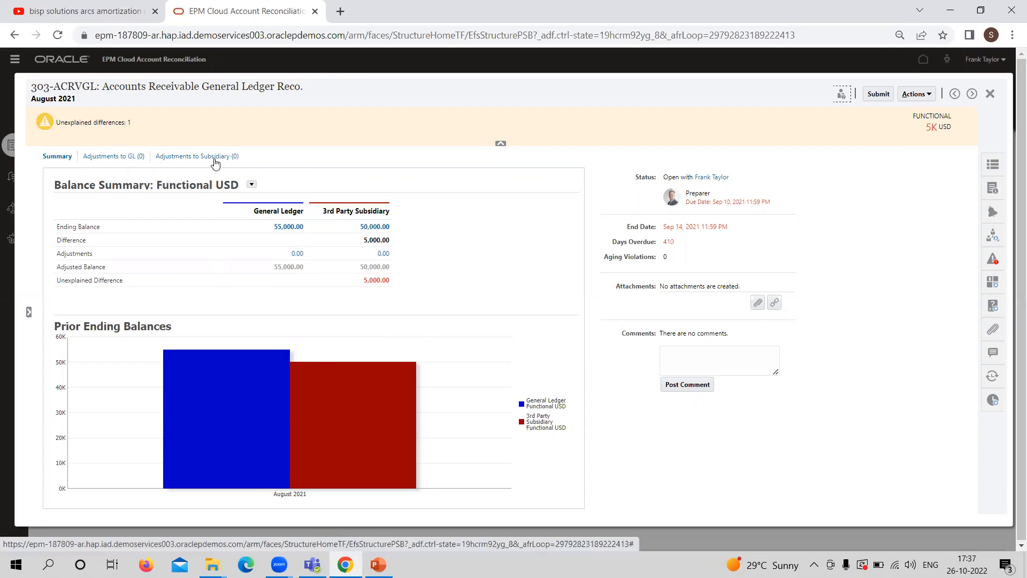
# Add a transaction under Adjustments to GL with short description "Double entry is made" and long description "invoice 23569 was wrongly entered twice".
pyautogui.click(123, 159)
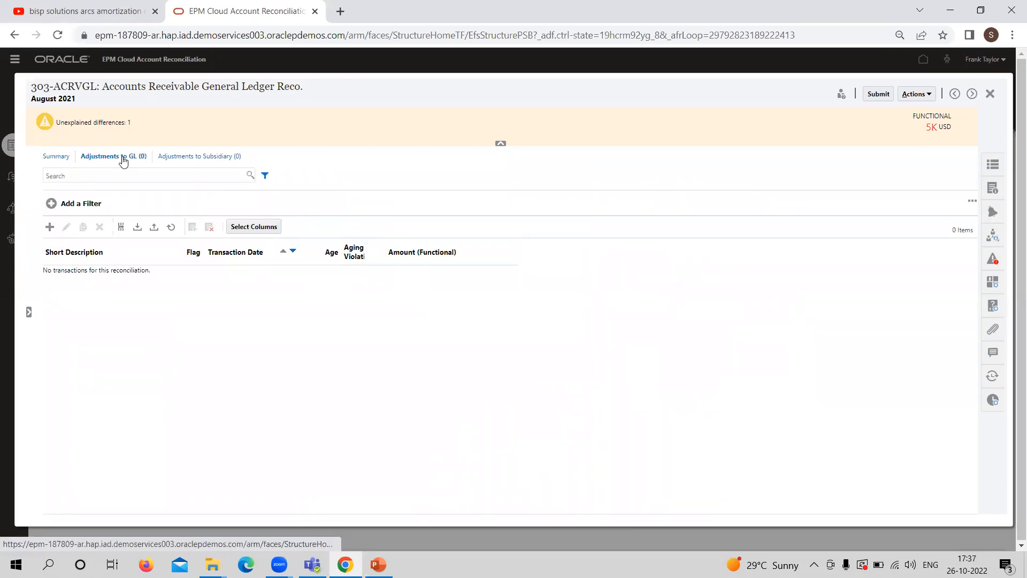
pyautogui.click(50, 228)
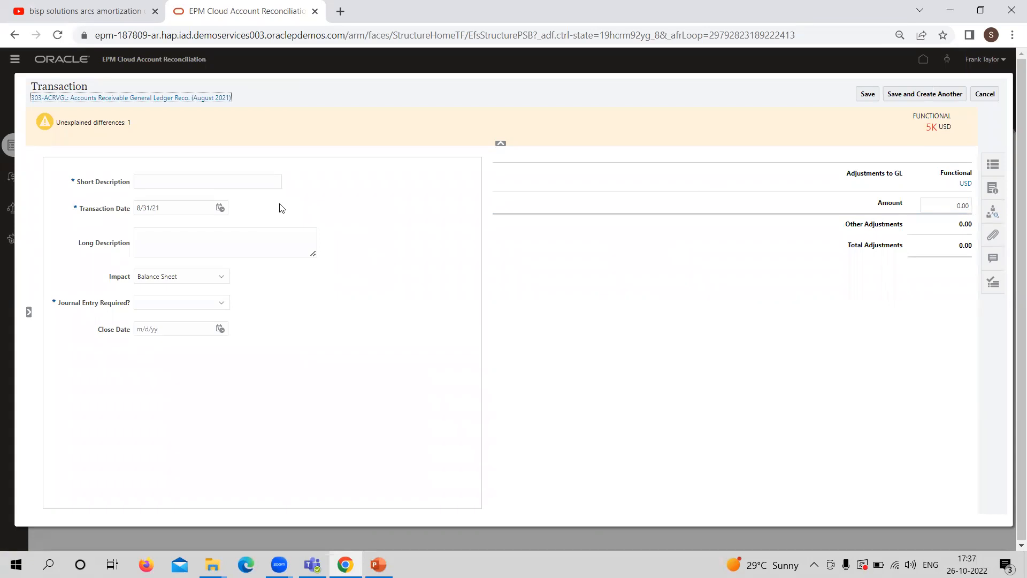
pyautogui.click(174, 178)
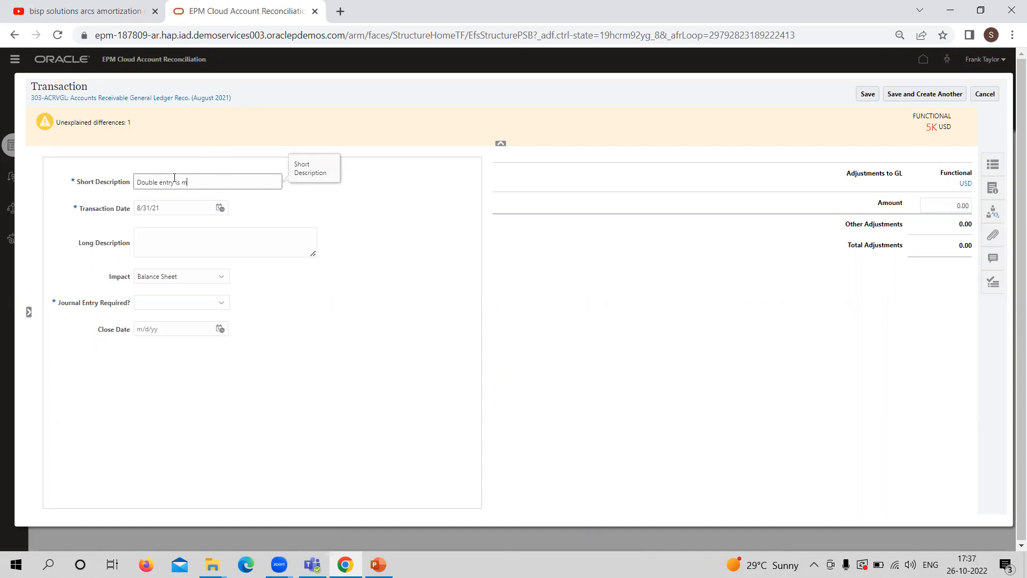
pyautogui.click(171, 237)
pyautogui.write('in')
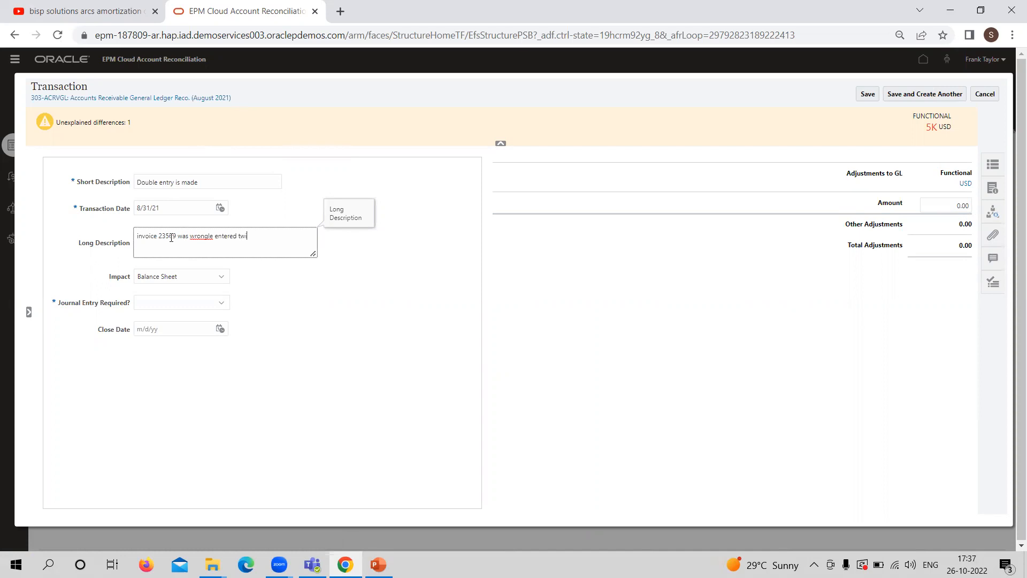
pyautogui.rightClick(198, 236)
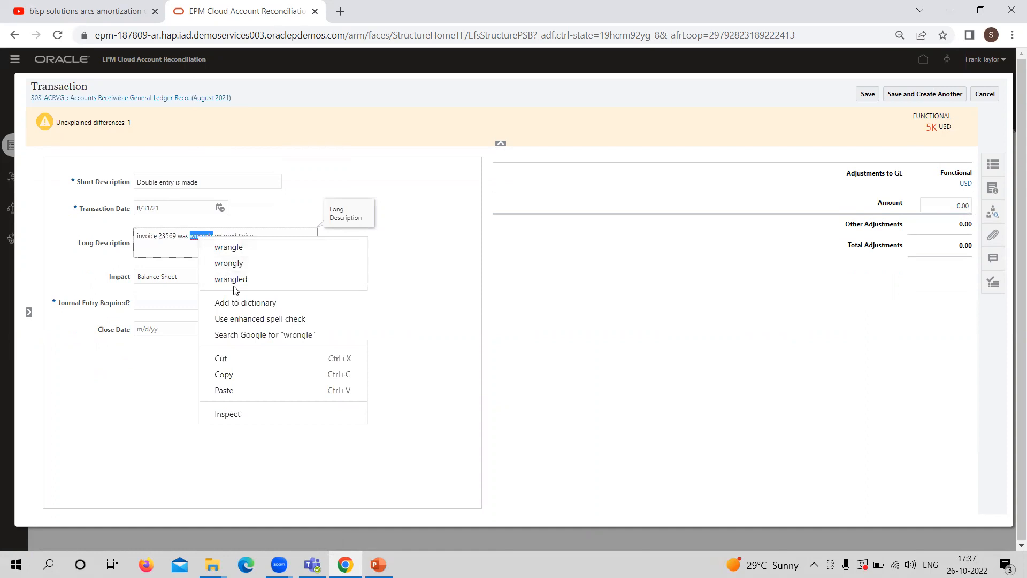
pyautogui.click(239, 264)
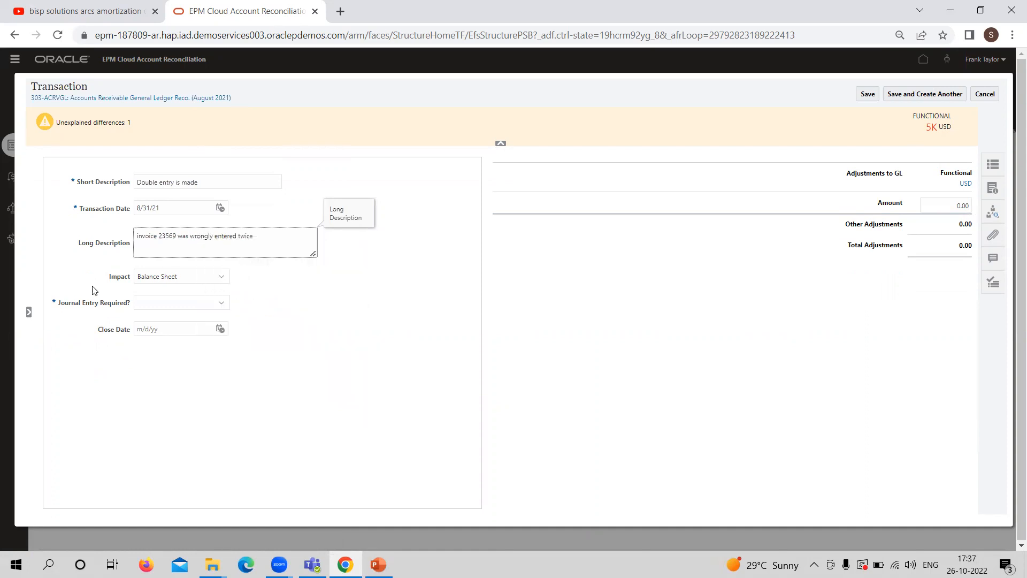
# Set Journal Entry Required to Yes and the amount to 5,000.00 USD, and save the transaction.
pyautogui.click(196, 310)
pyautogui.click(193, 336)
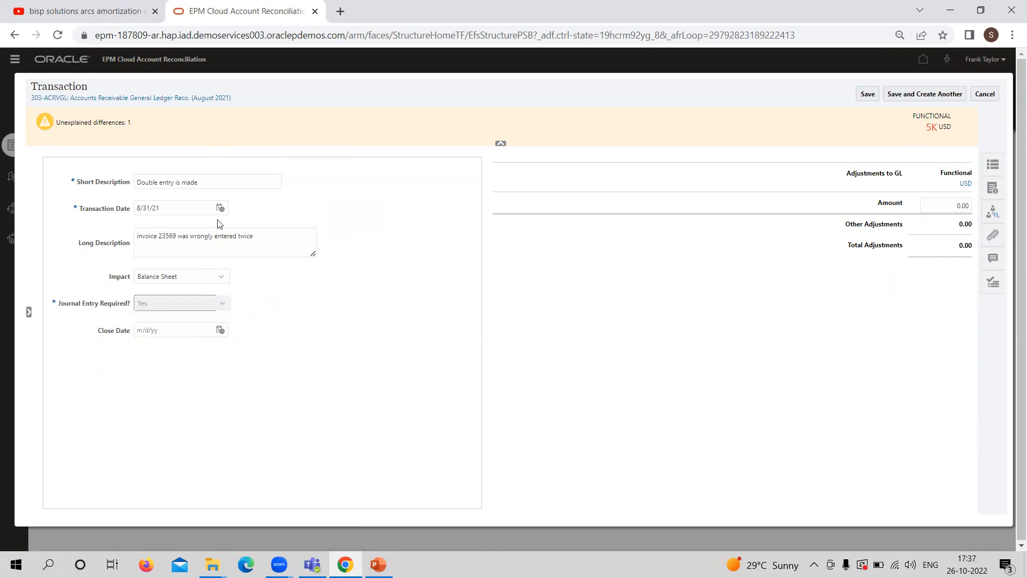
pyautogui.click(949, 203)
pyautogui.write('500')
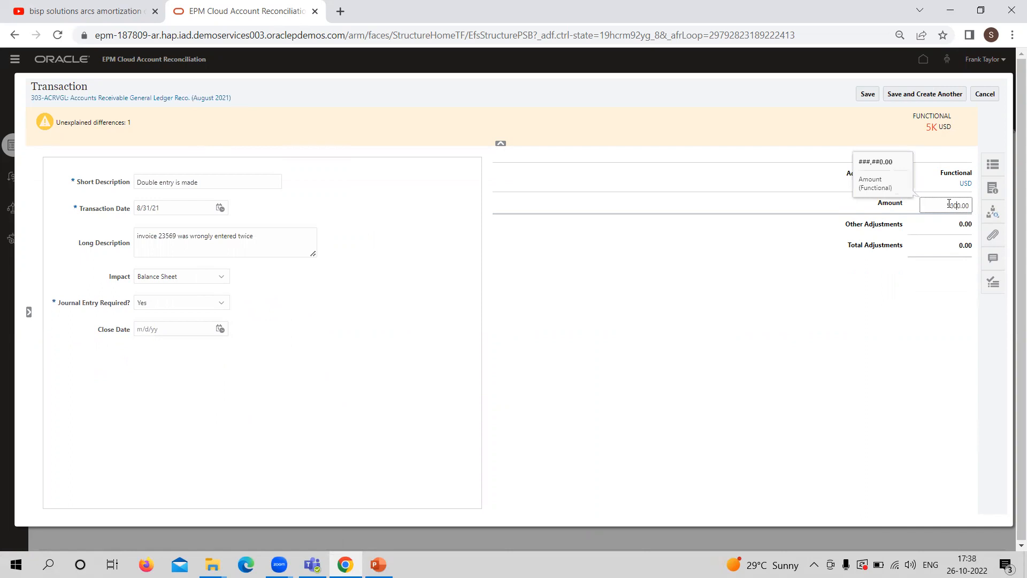
pyautogui.click(927, 348)
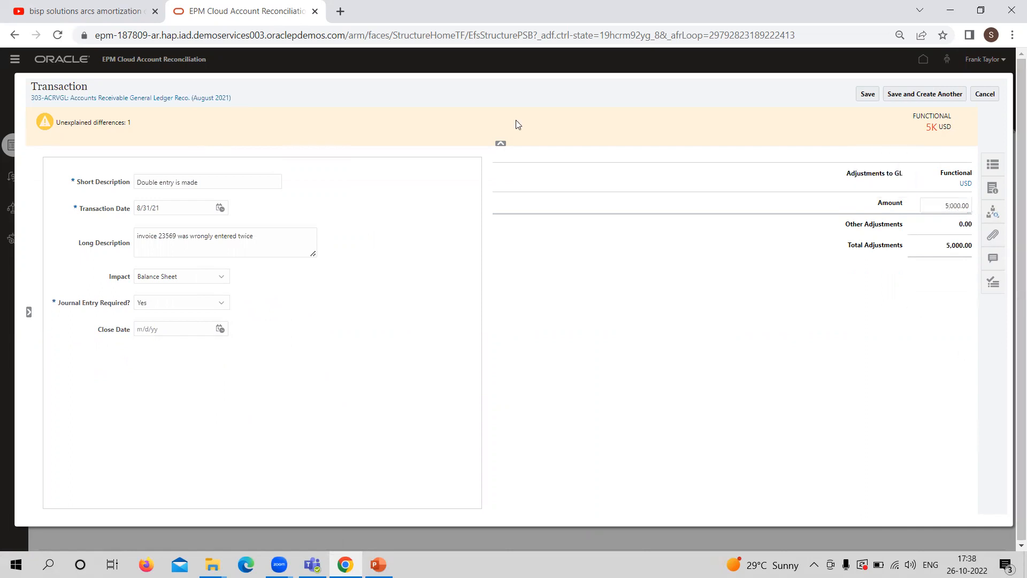
pyautogui.click(868, 94)
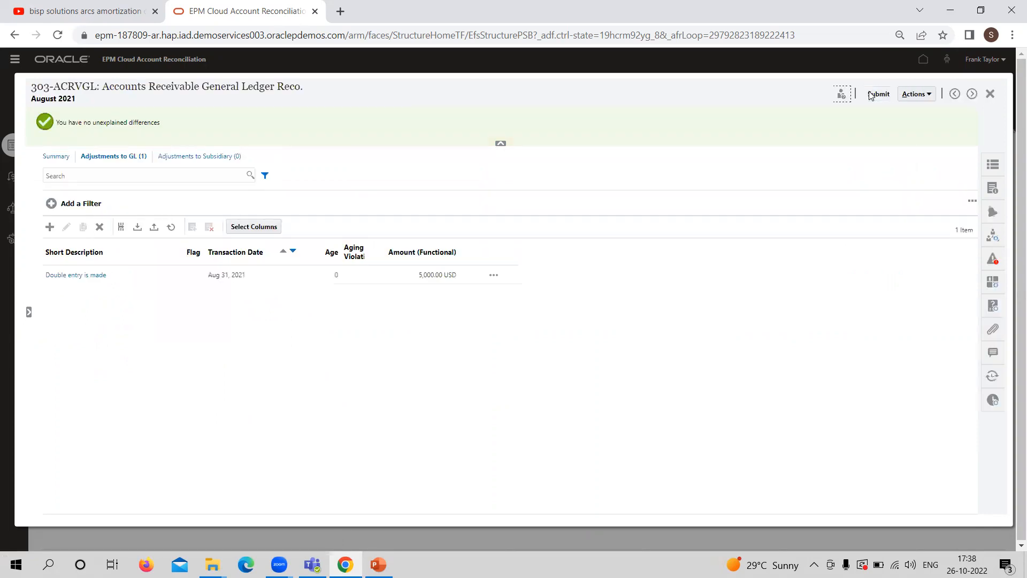
# Attach the file 303-ACRVGL(SOURCE SYSTEM).csv to the reconciliation.
pyautogui.click(991, 336)
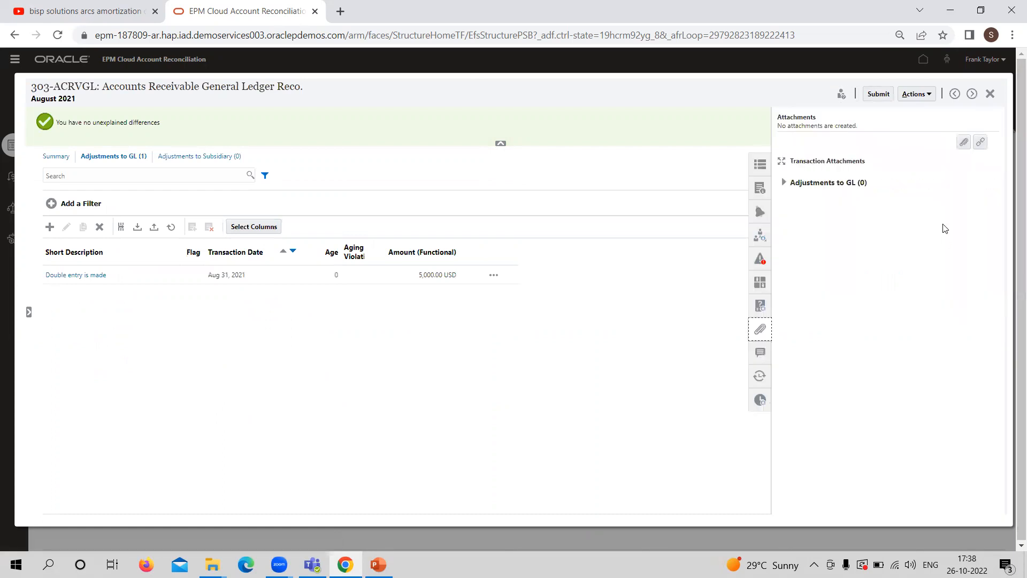
pyautogui.click(966, 141)
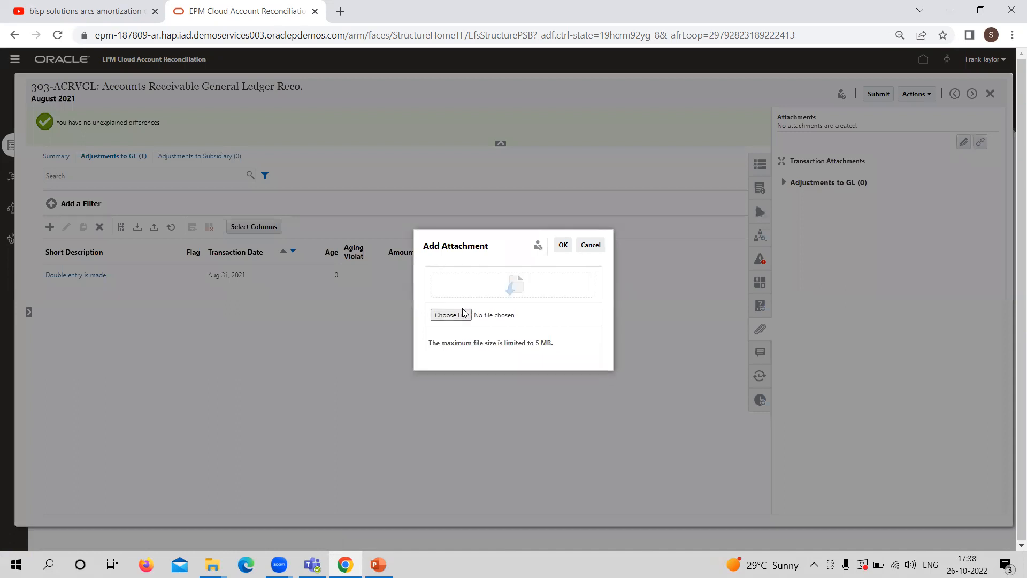
pyautogui.click(452, 315)
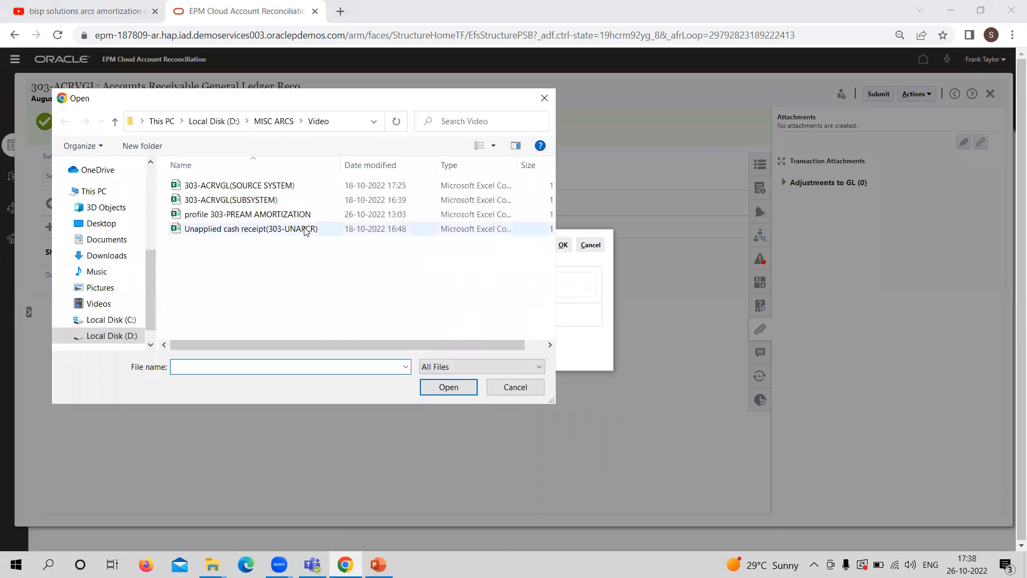
pyautogui.click(234, 187)
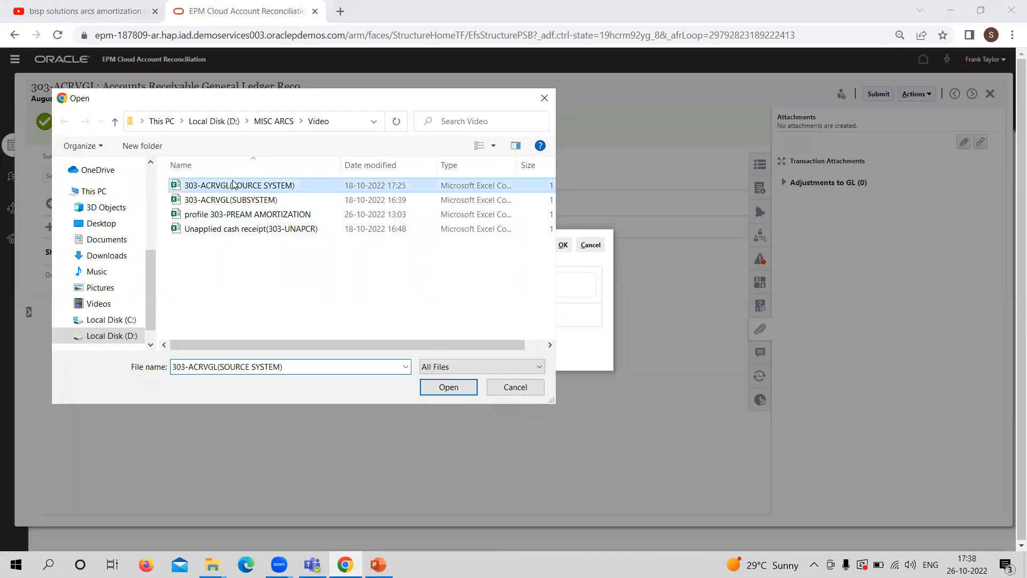
pyautogui.click(464, 387)
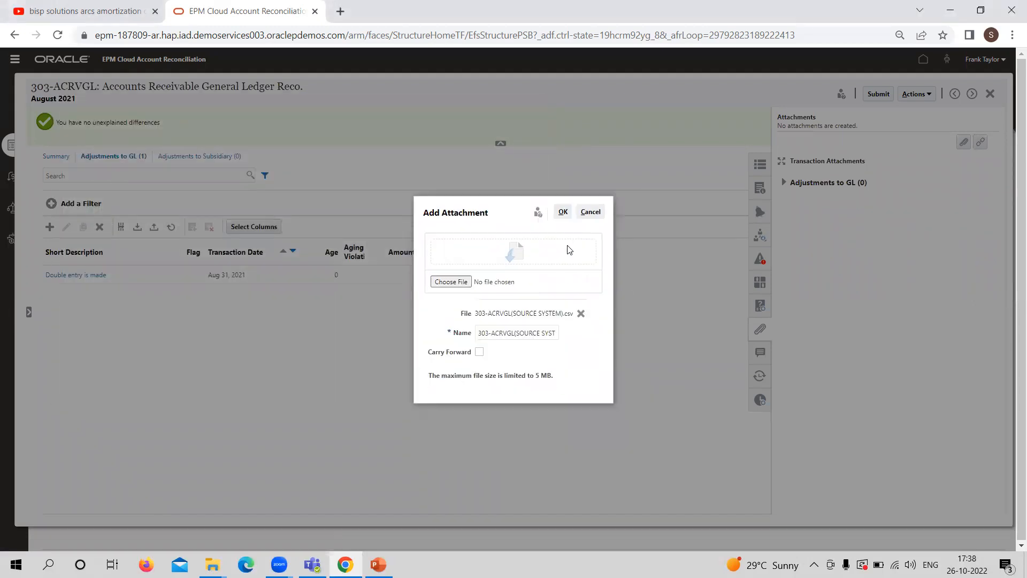
pyautogui.click(564, 212)
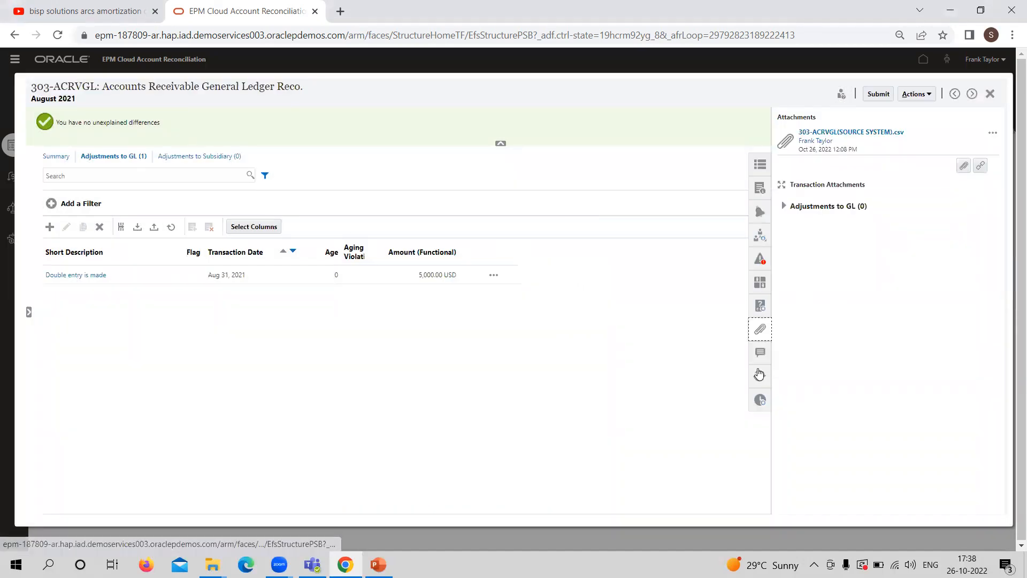
# Look at the comments area, then submit the reconciliation to complete its preparation and close it.
pyautogui.click(758, 353)
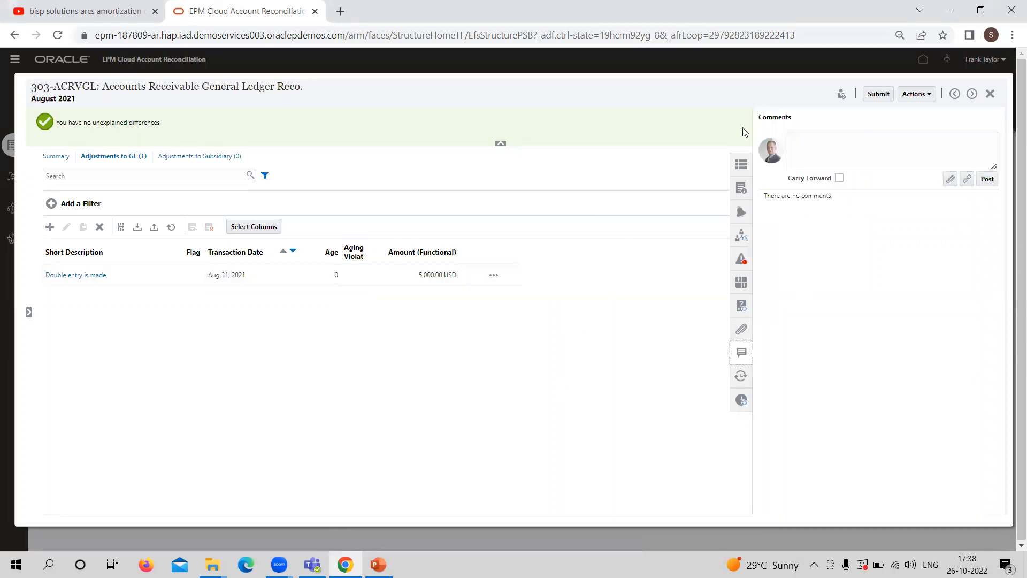
pyautogui.click(668, 375)
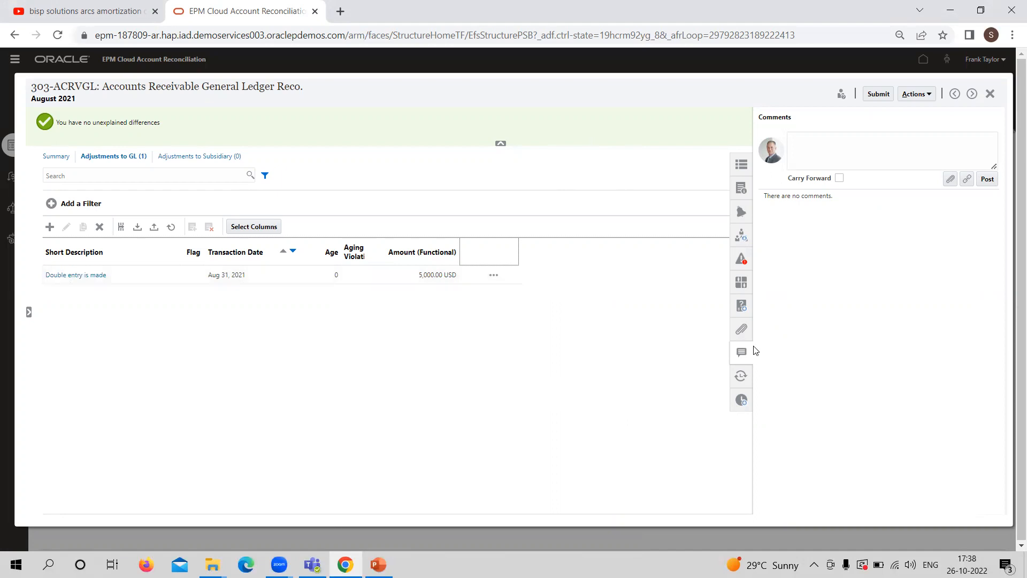
pyautogui.click(880, 93)
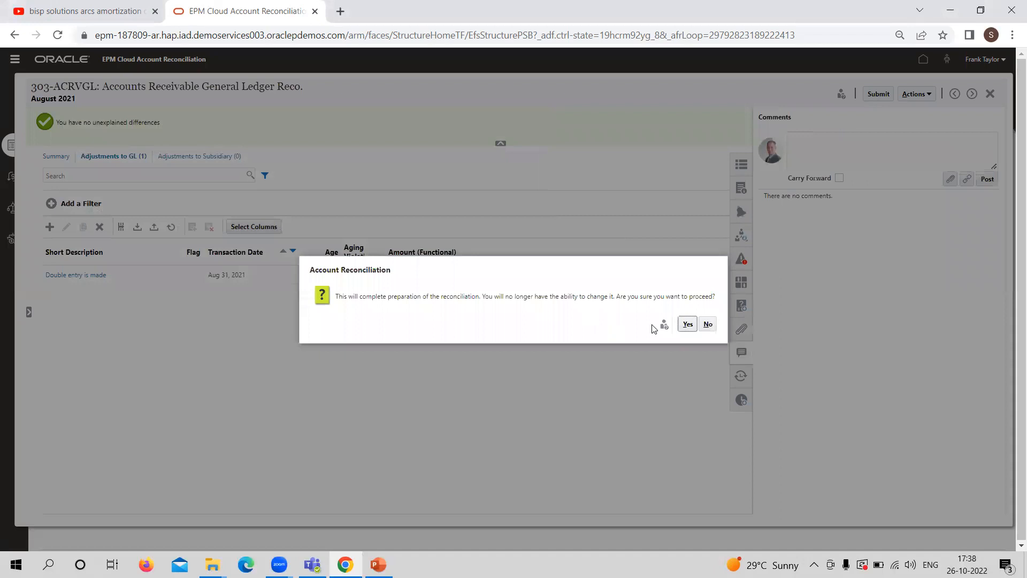
pyautogui.click(688, 324)
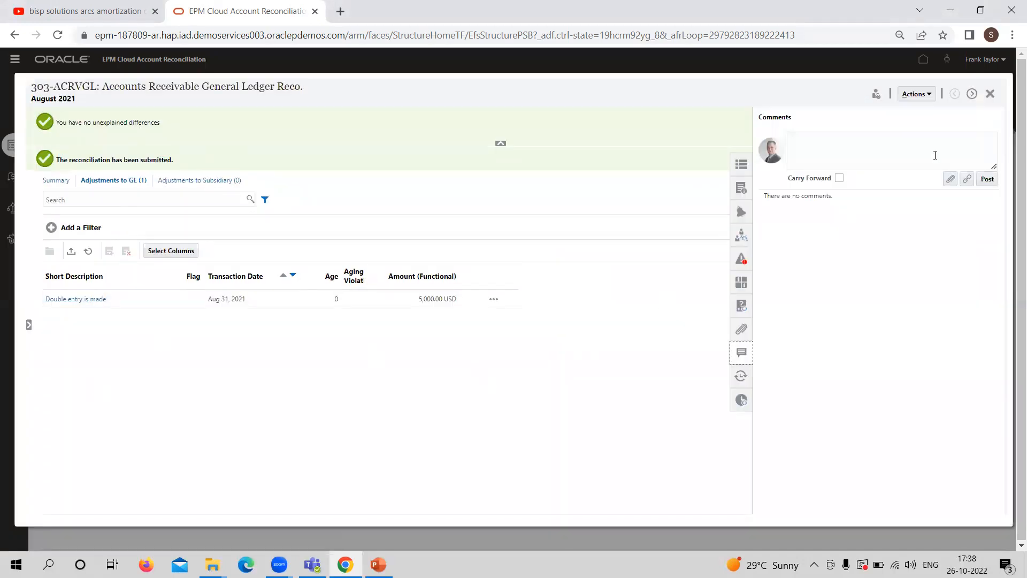
pyautogui.click(991, 97)
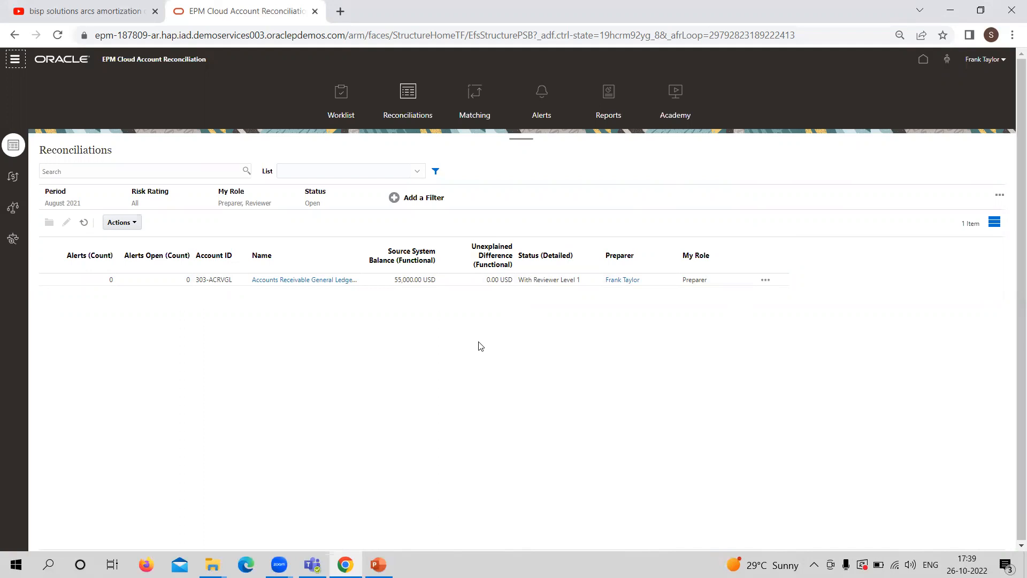
pyautogui.hotkey('alt', 'Tab')
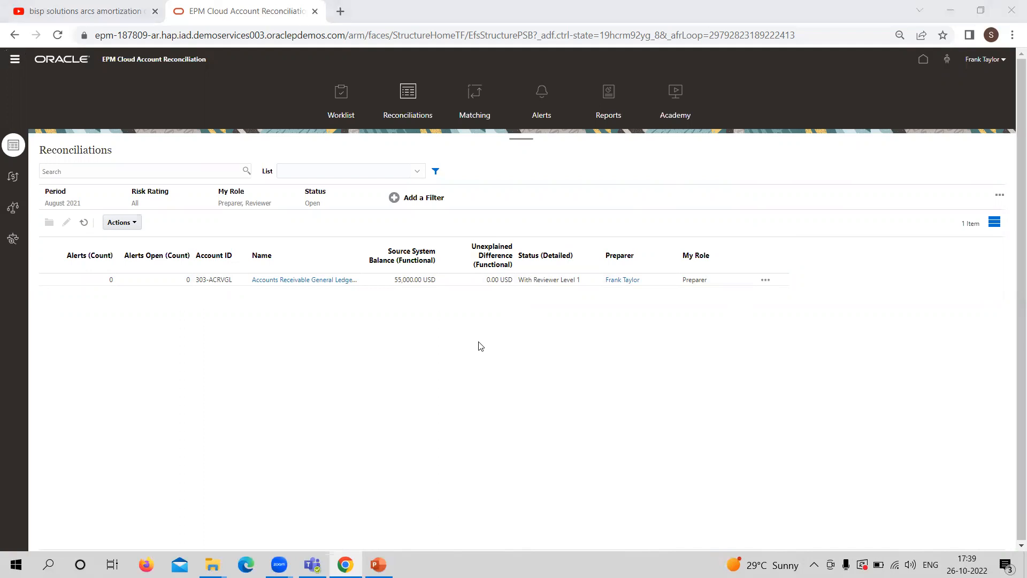